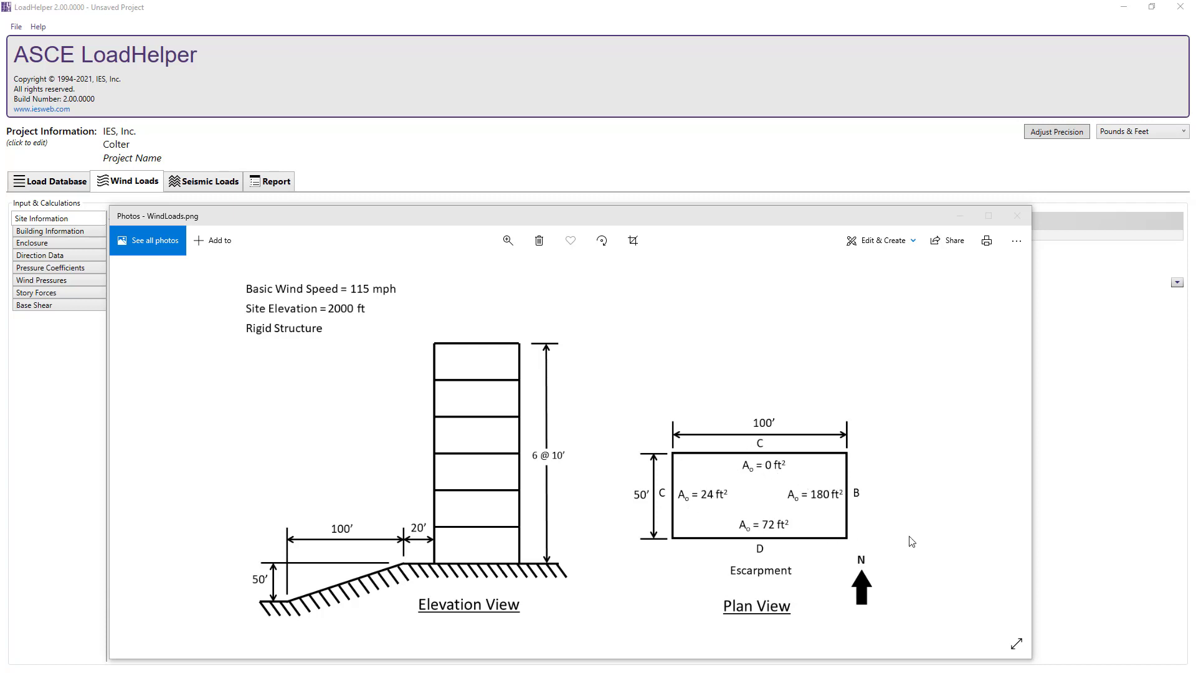
Step: Minimize the reference drawing, set the site elevation to 2000 ft, and have the ground elevation factor Ke calculated
left_click(963, 222)
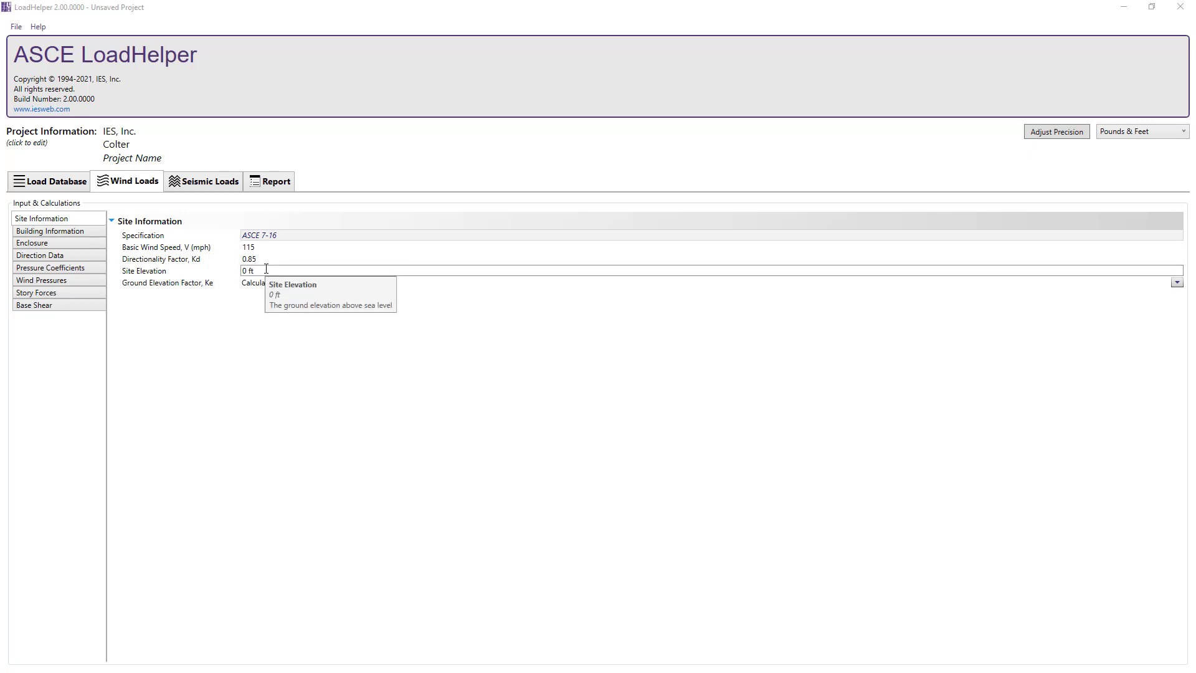
left_click(265, 267)
type("2000")
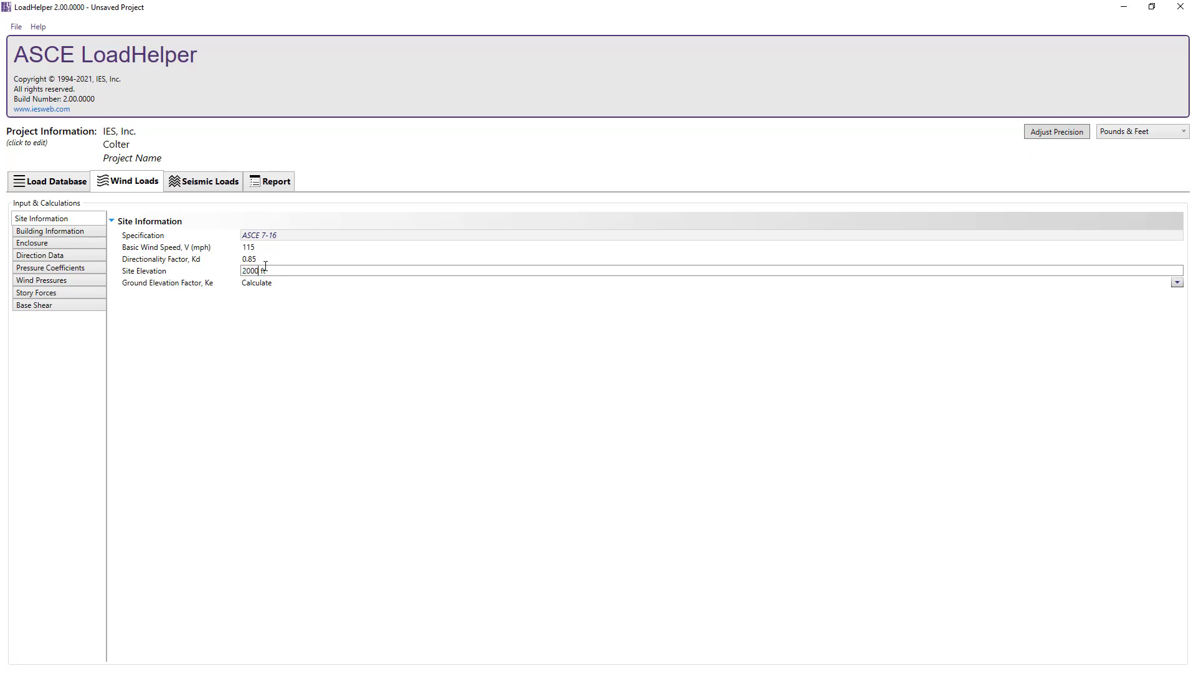
left_click(290, 286)
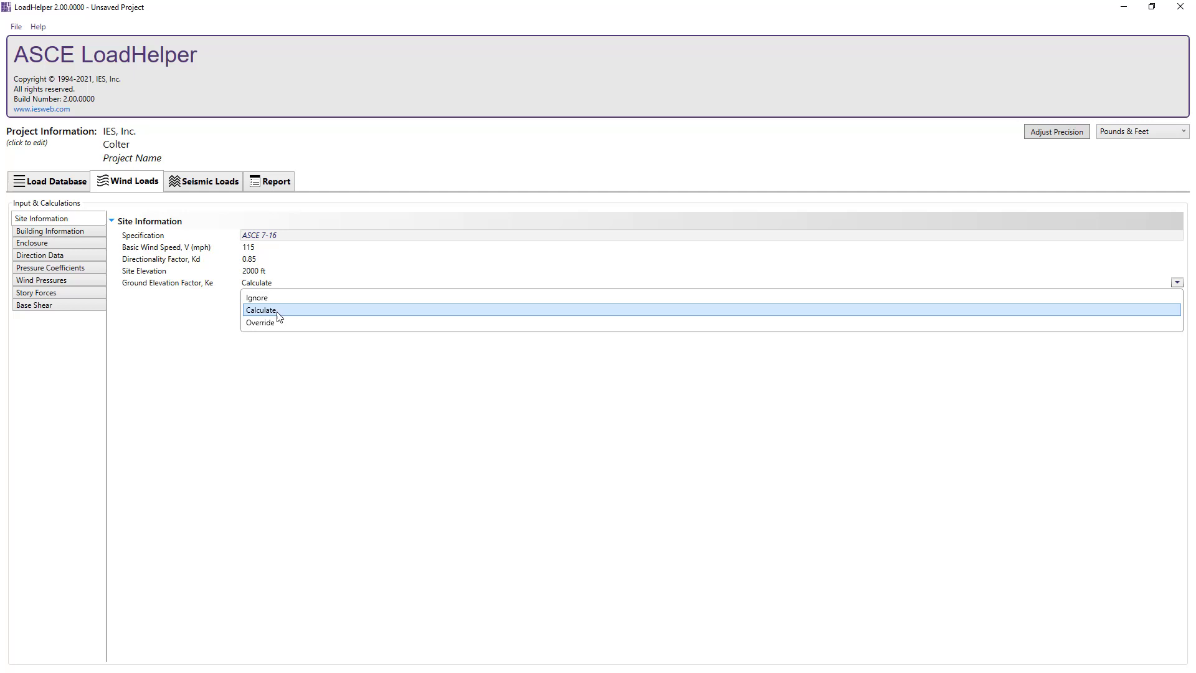
left_click(280, 310)
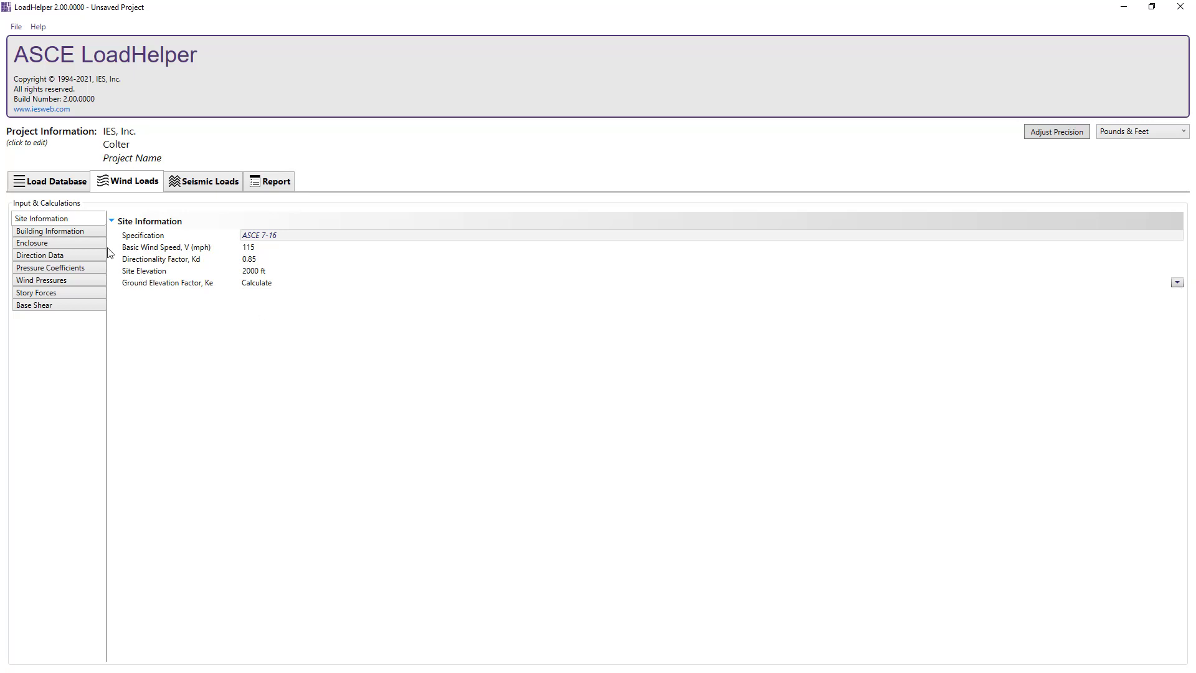
Step: Set the building's plan north-south dimension to 50 ft and mean roof height to 60 ft, and check the building definitions diagram
left_click(95, 232)
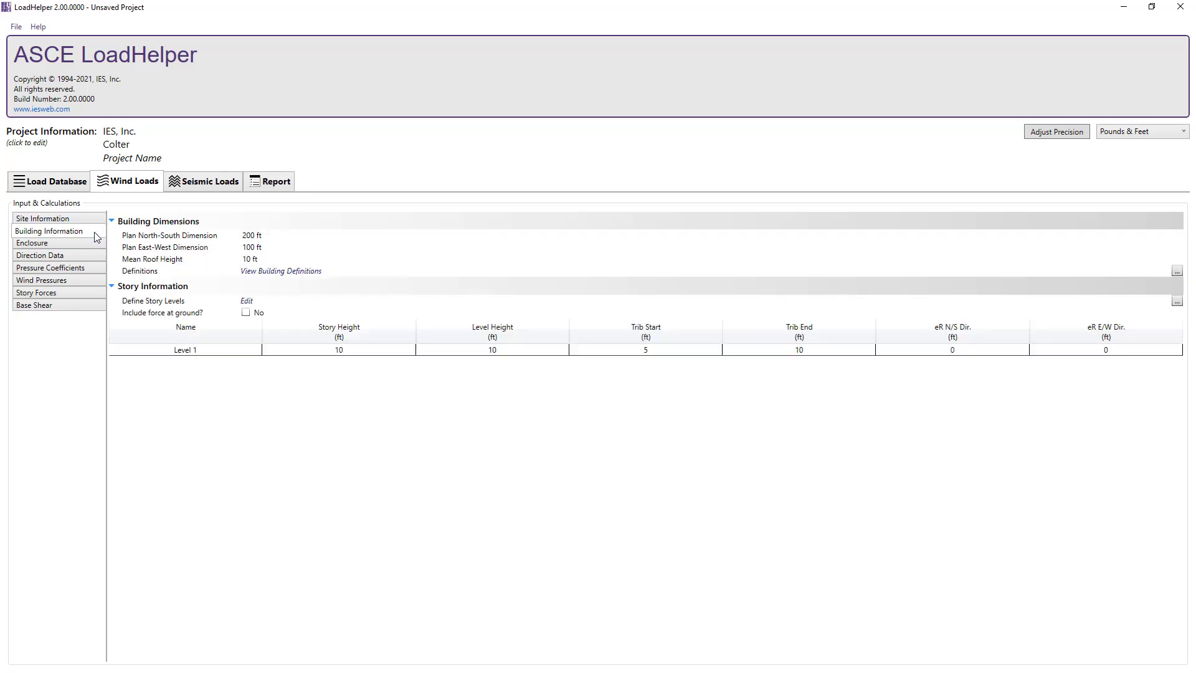
left_click(267, 235)
triple_click(266, 234)
type("50")
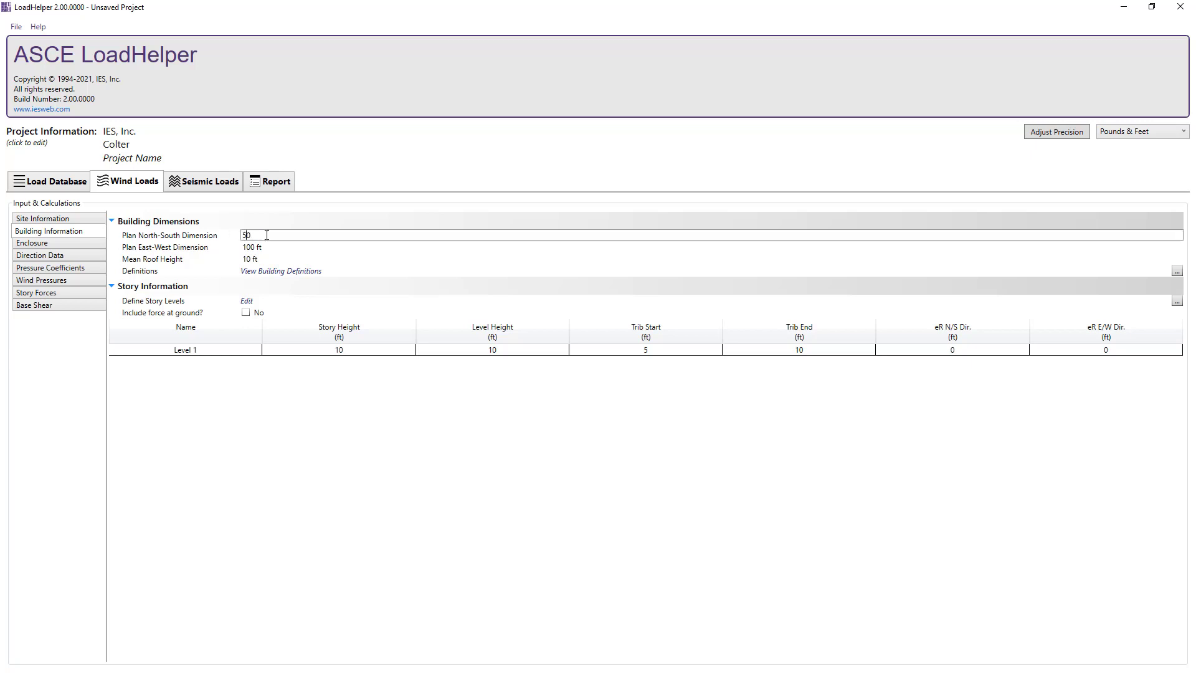
key("Tab")
key("Tab")
type("60")
key("Return")
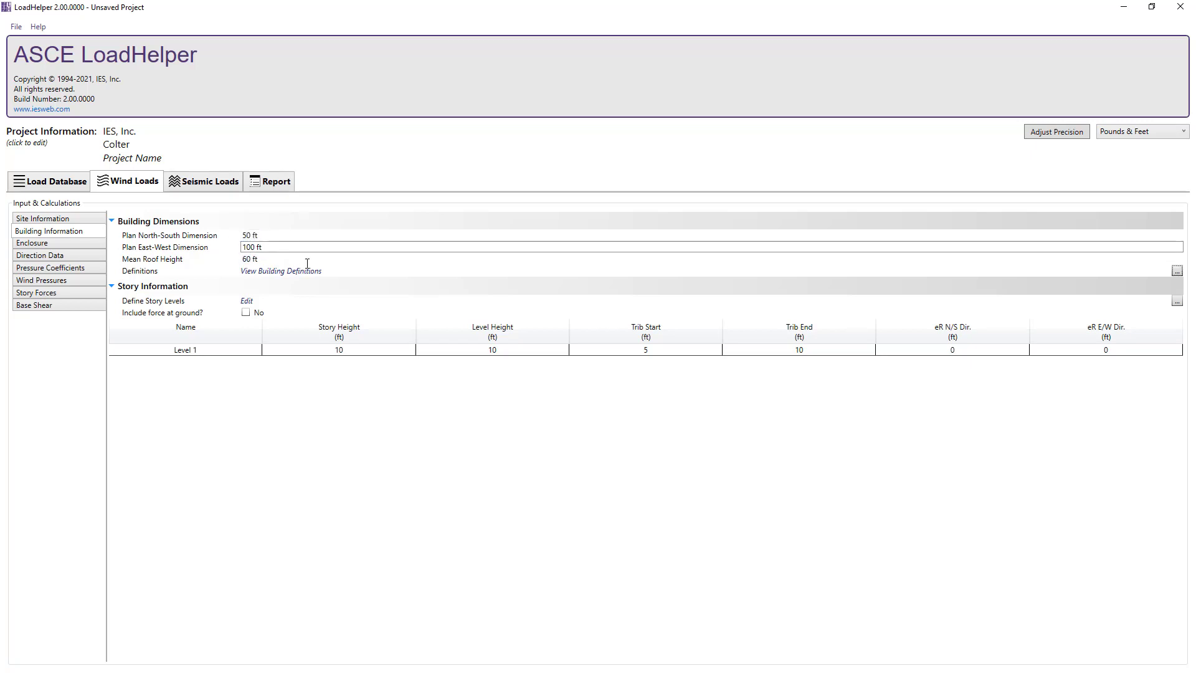
left_click(1176, 271)
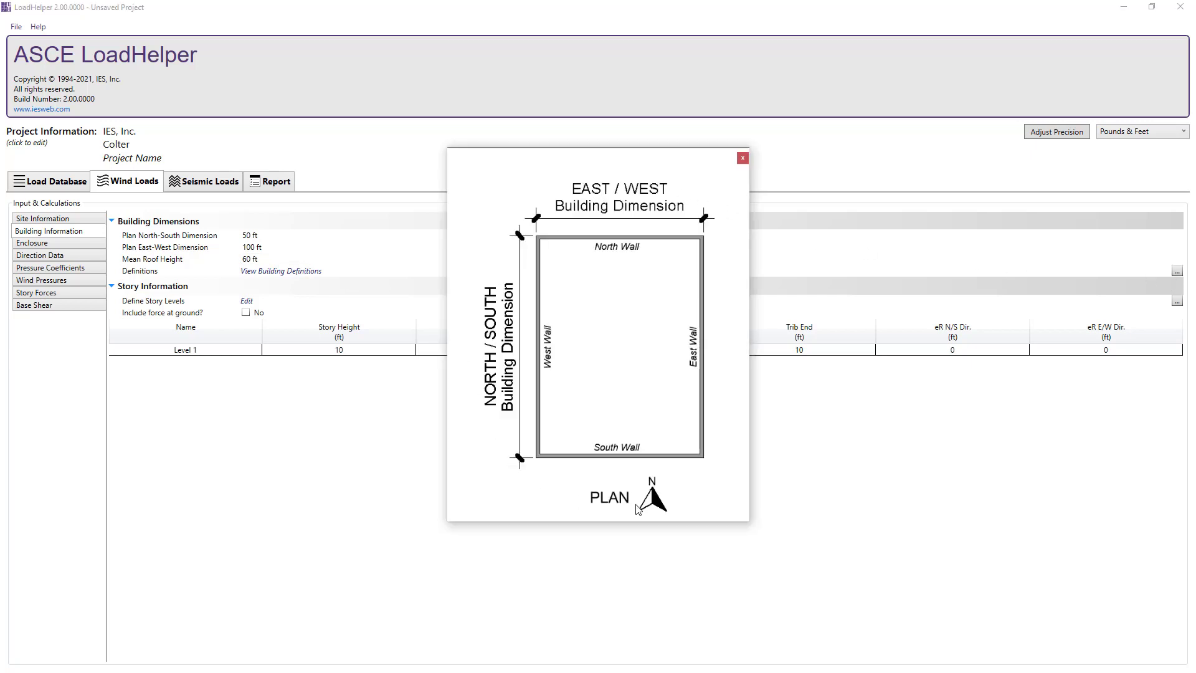
left_click(742, 159)
Step: Define the building's story levels with 6 stories
left_click(272, 305)
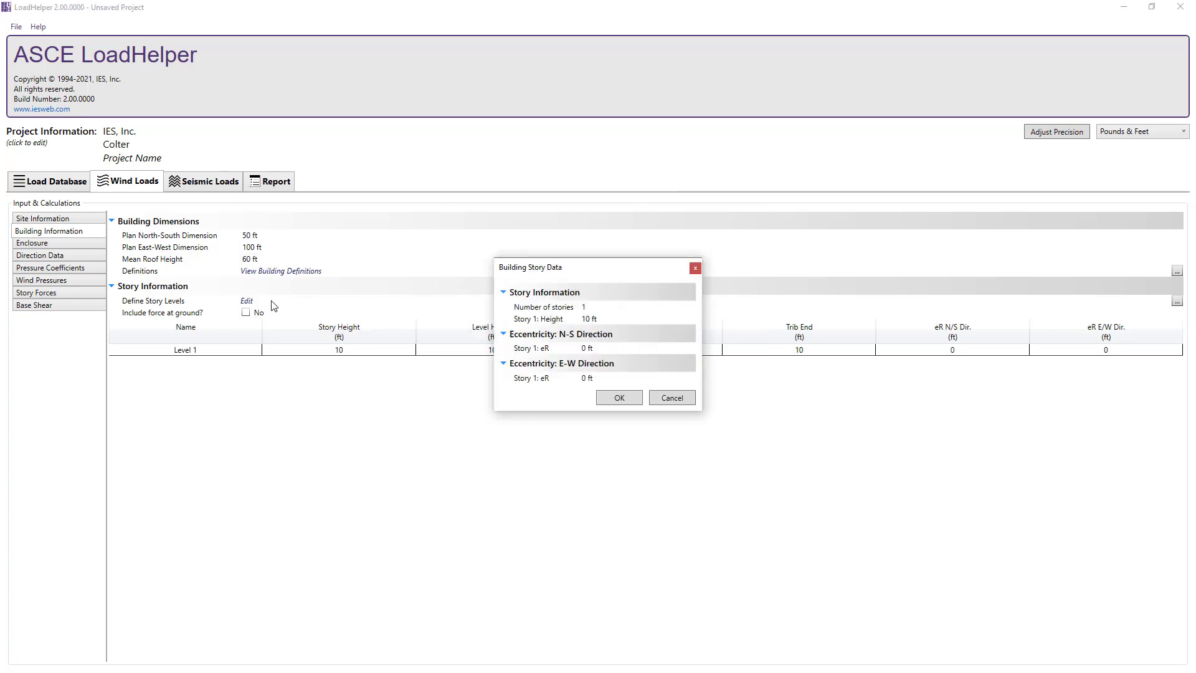
left_click(589, 305)
type("6")
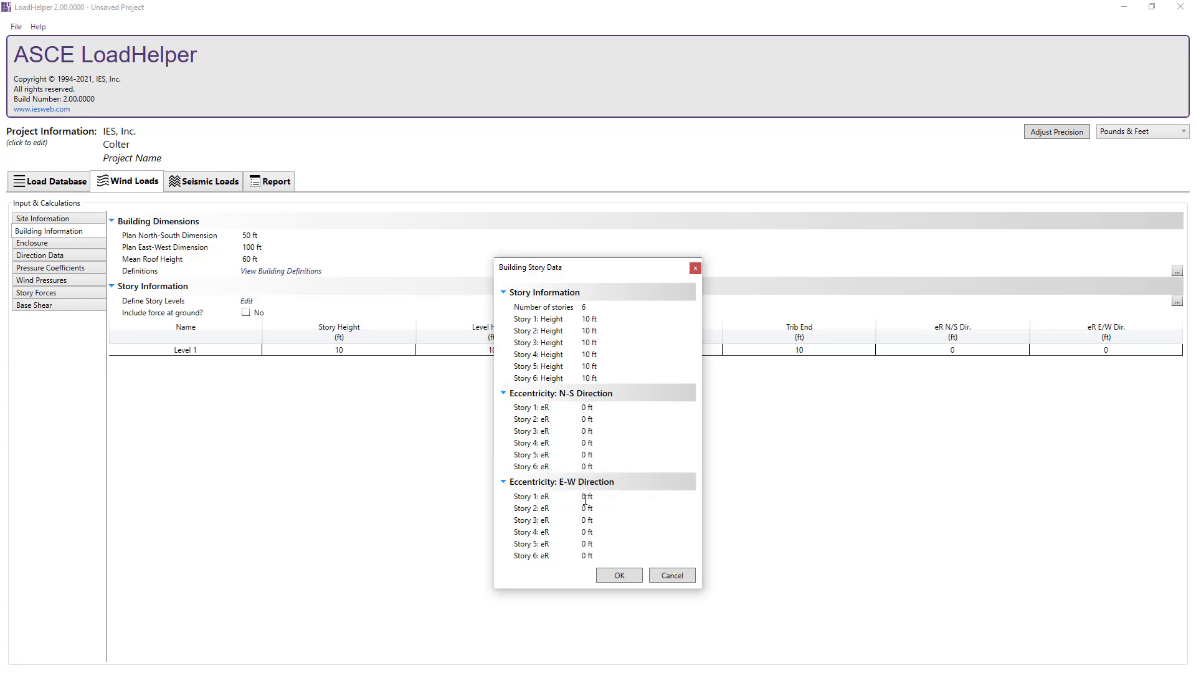
left_click(619, 575)
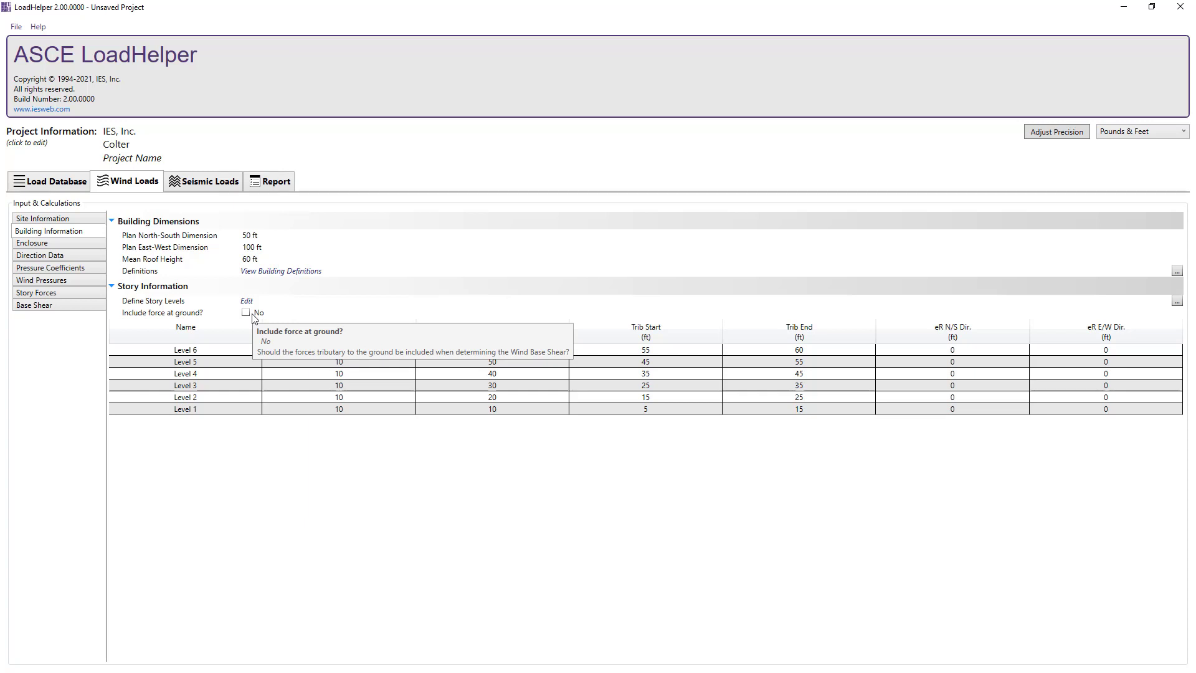
Step: Set the enclosure mode to Calculate - See Section 26.2 and enter 100*60 as the north wall's gross area Ag
left_click(70, 243)
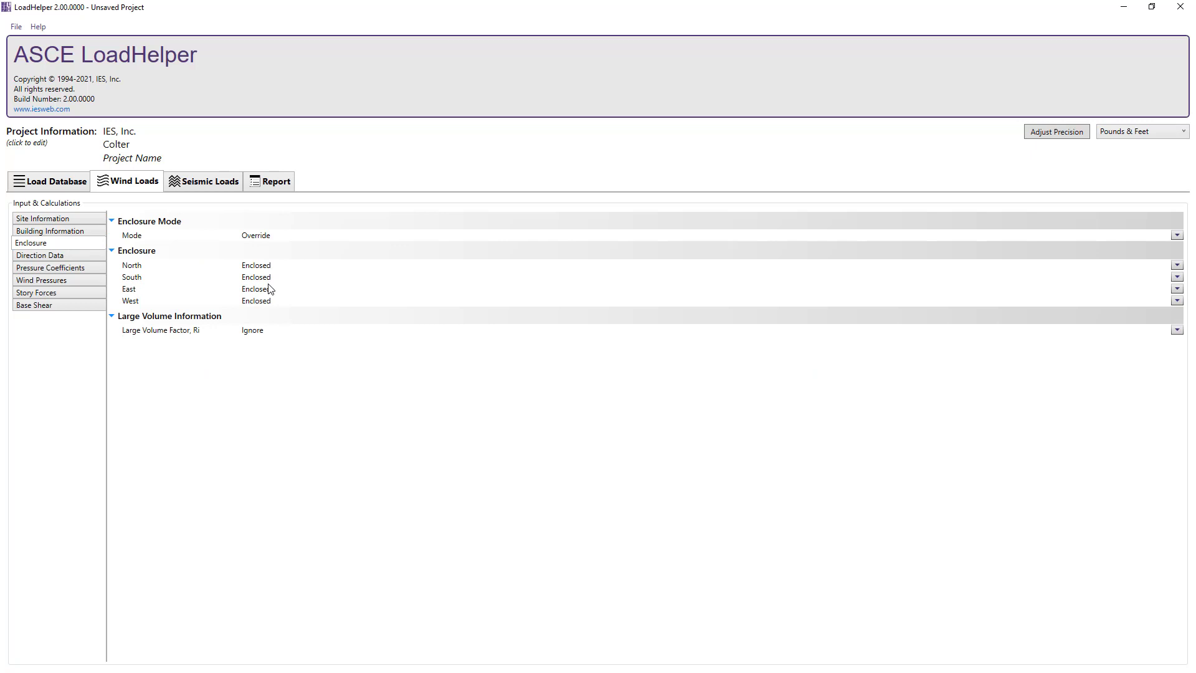
left_click(269, 236)
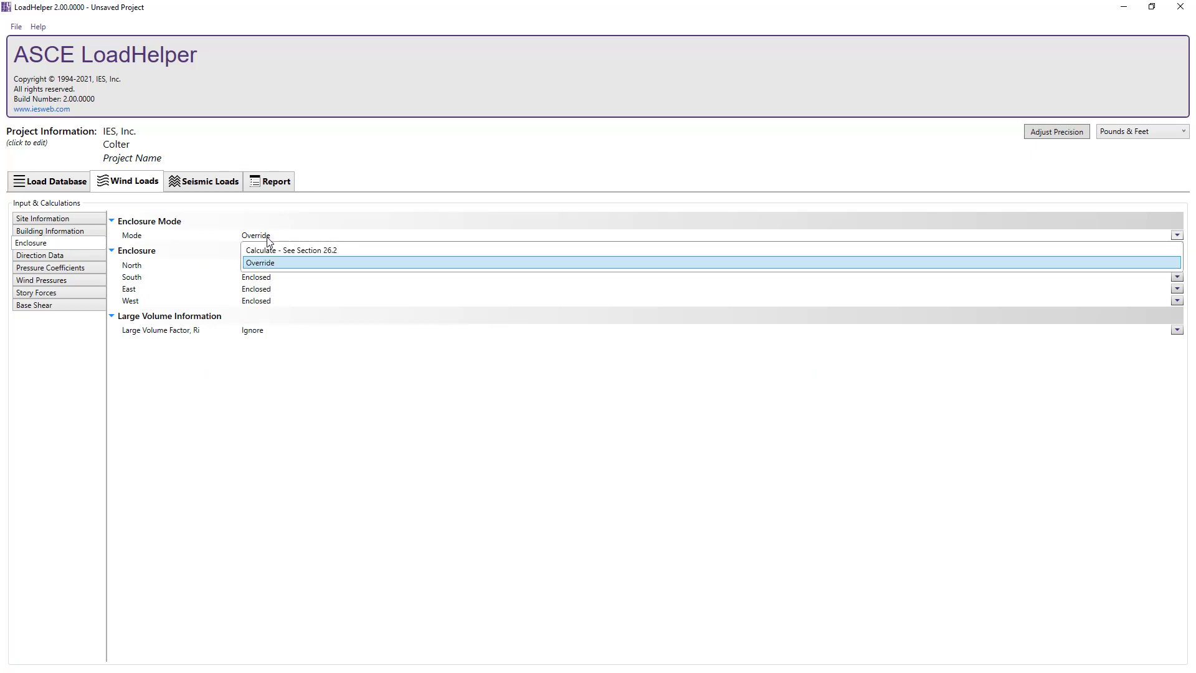
left_click(272, 250)
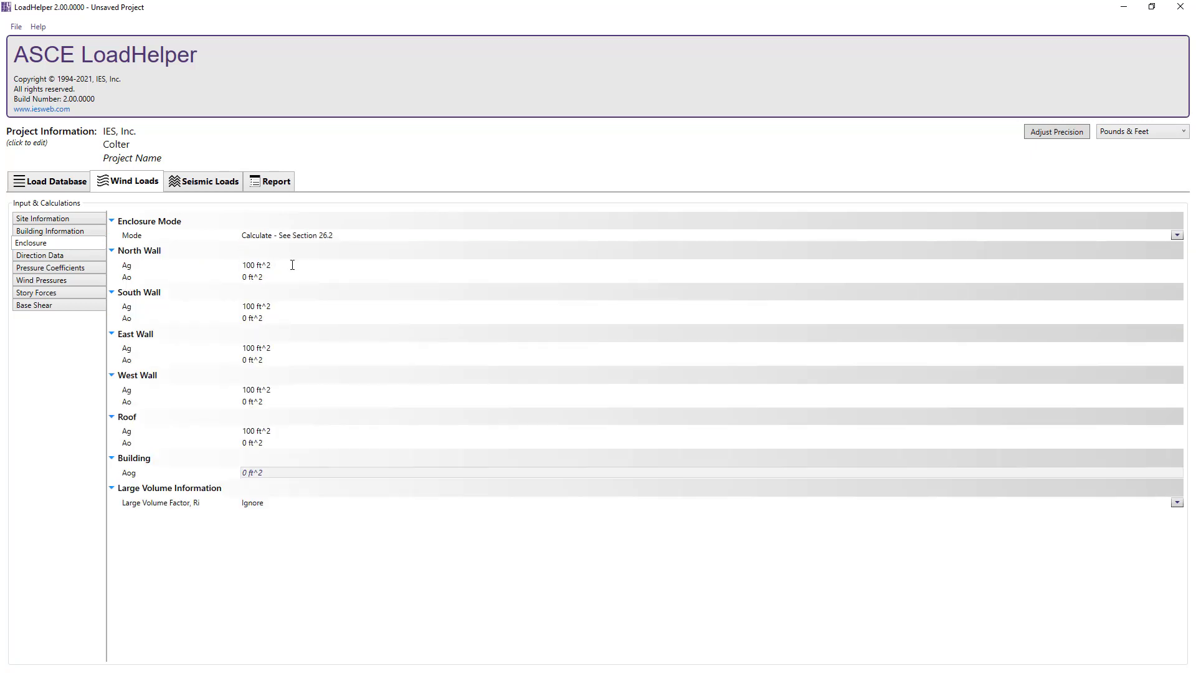
left_click(292, 265)
type("100")
type("0")
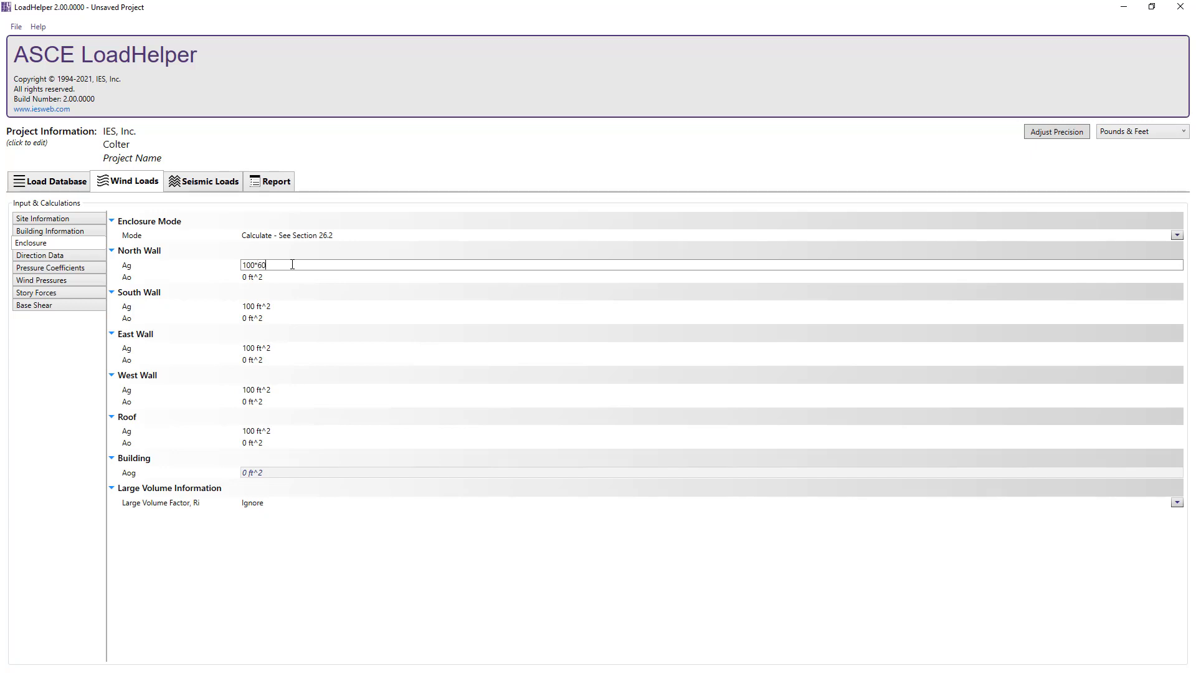
Step: Set the south wall's gross area Ag to 6000 ft^2 and its opening area Ao to 72 ft^2
key("Tab")
key("Tab")
key("Tab")
type("16000")
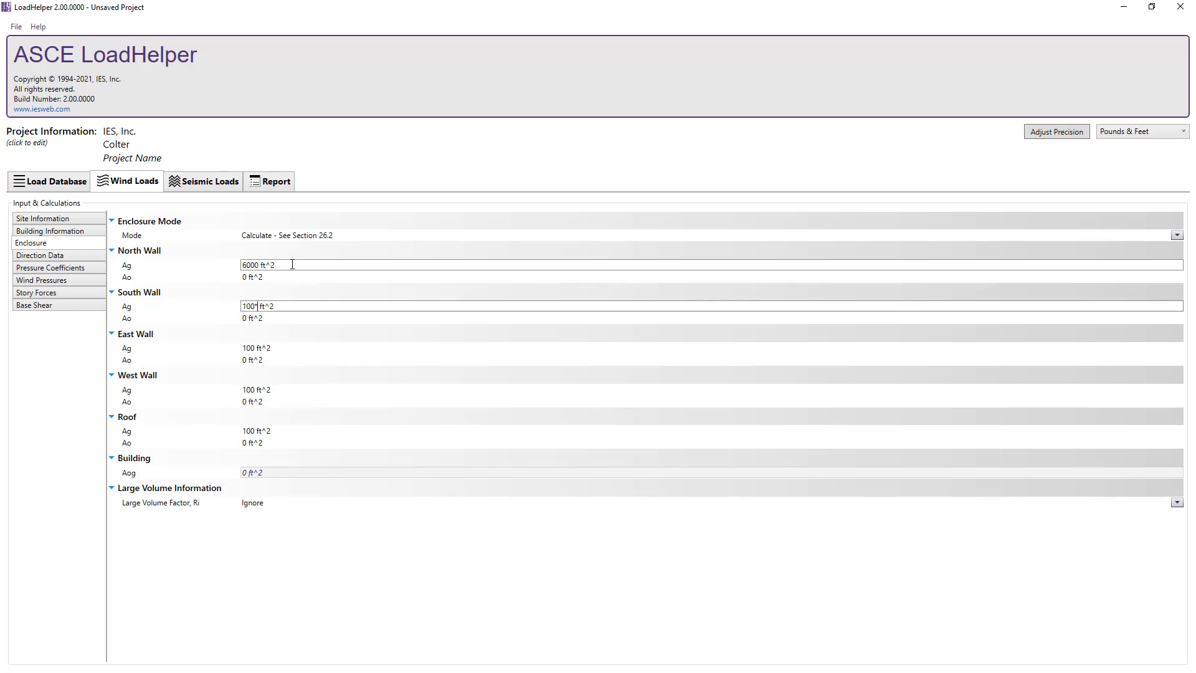
key("Tab")
type("72")
Step: Set the east wall's gross area Ag to 3000 ft^2 and its opening area Ao to 180 ft^2
key("Tab")
key("Tab")
type("5000")
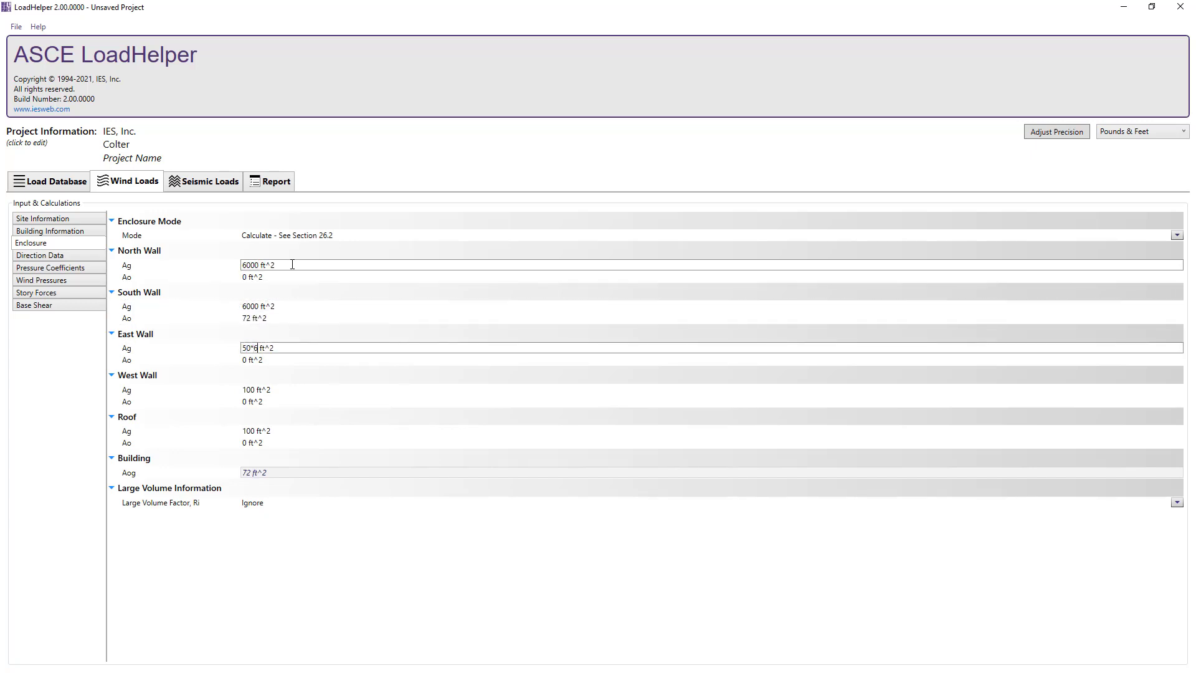
key("Tab")
type("180")
Step: Set the west wall's Ag to 3000 ft^2 and Ao to 24 ft^2, and the roof's Ag to 5000 ft^2
key("Tab")
key("Tab")
type("5000")
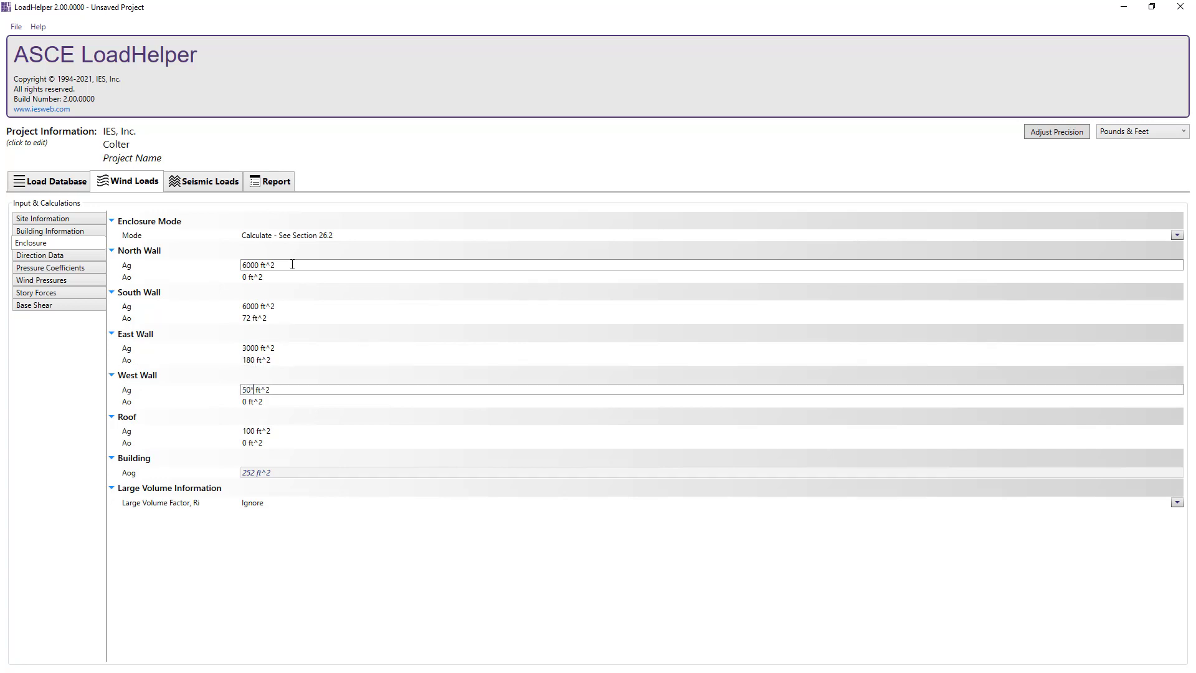
key("Tab")
type("24")
key("Tab")
key("Tab")
type("5000")
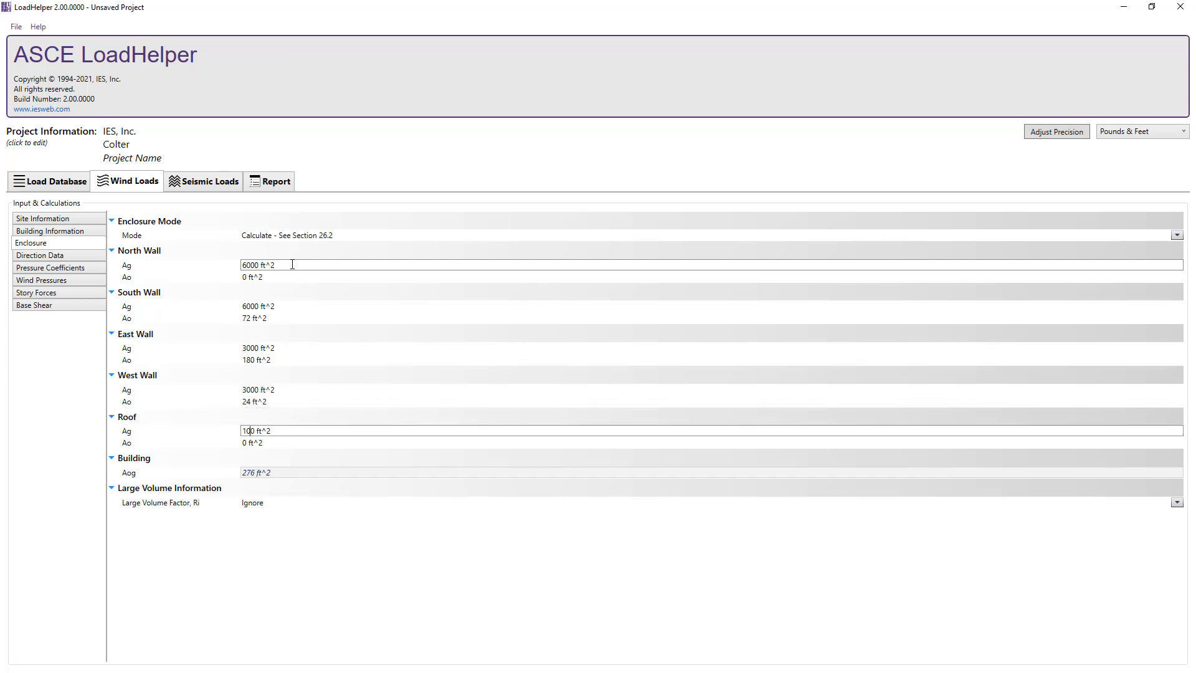
Step: Try the Calculate option for the large volume factor Ri, and return it to Ignore
left_click(289, 505)
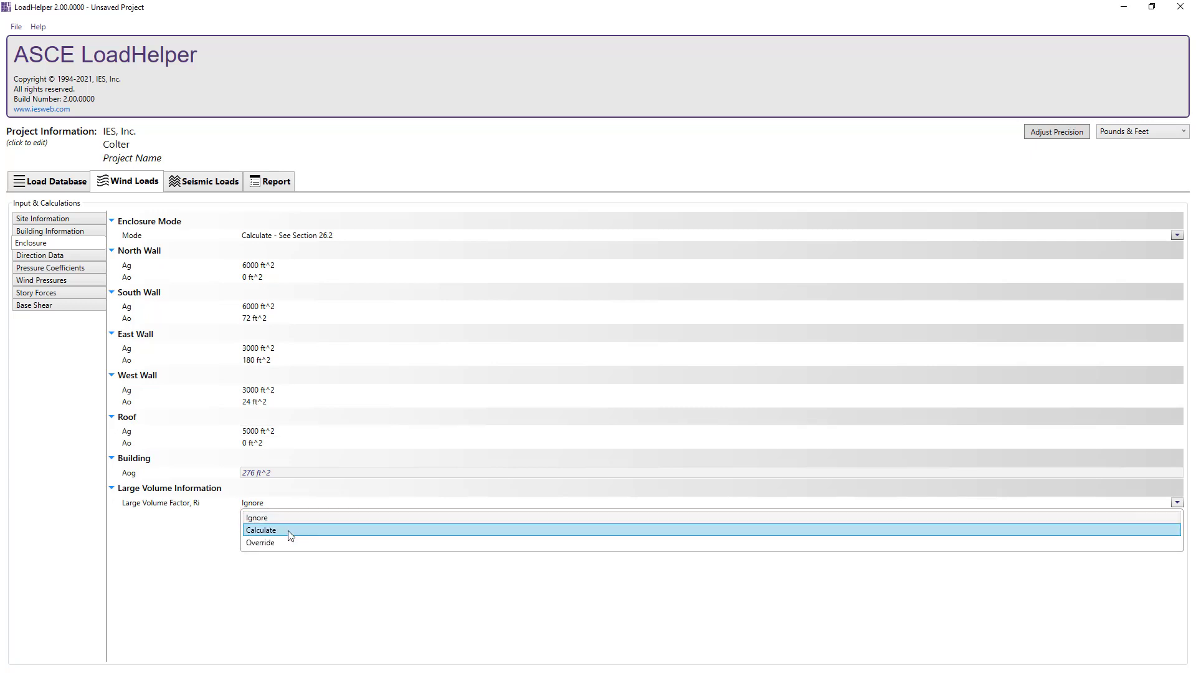
left_click(290, 530)
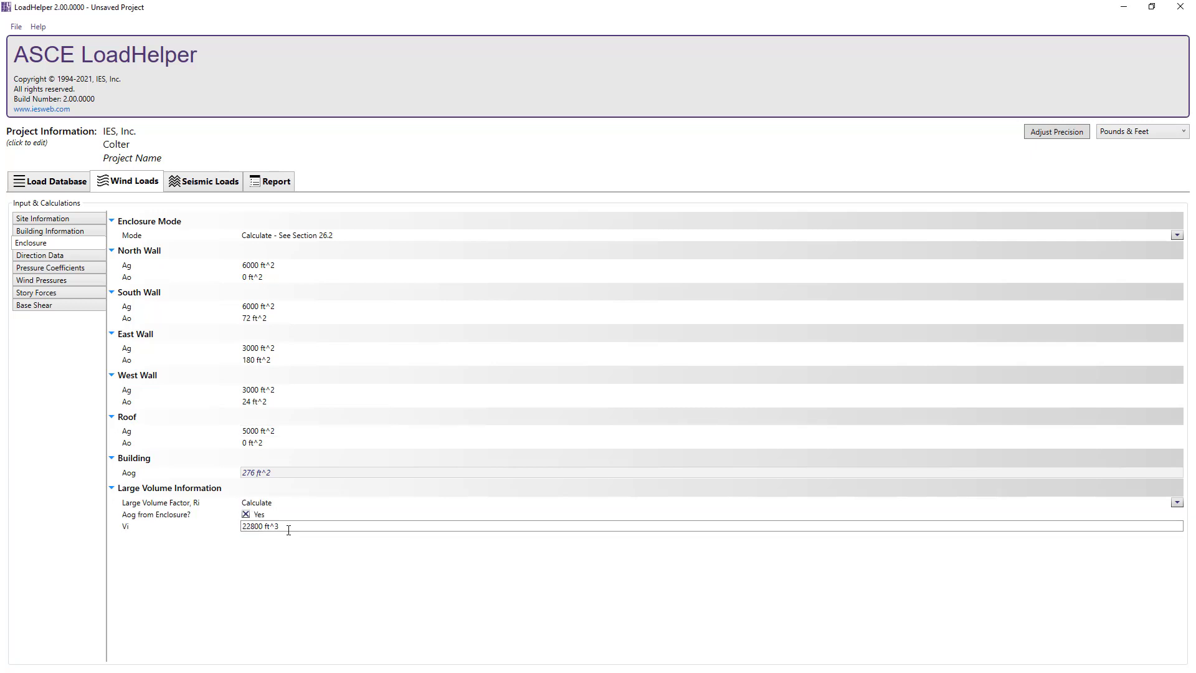
left_click(268, 501)
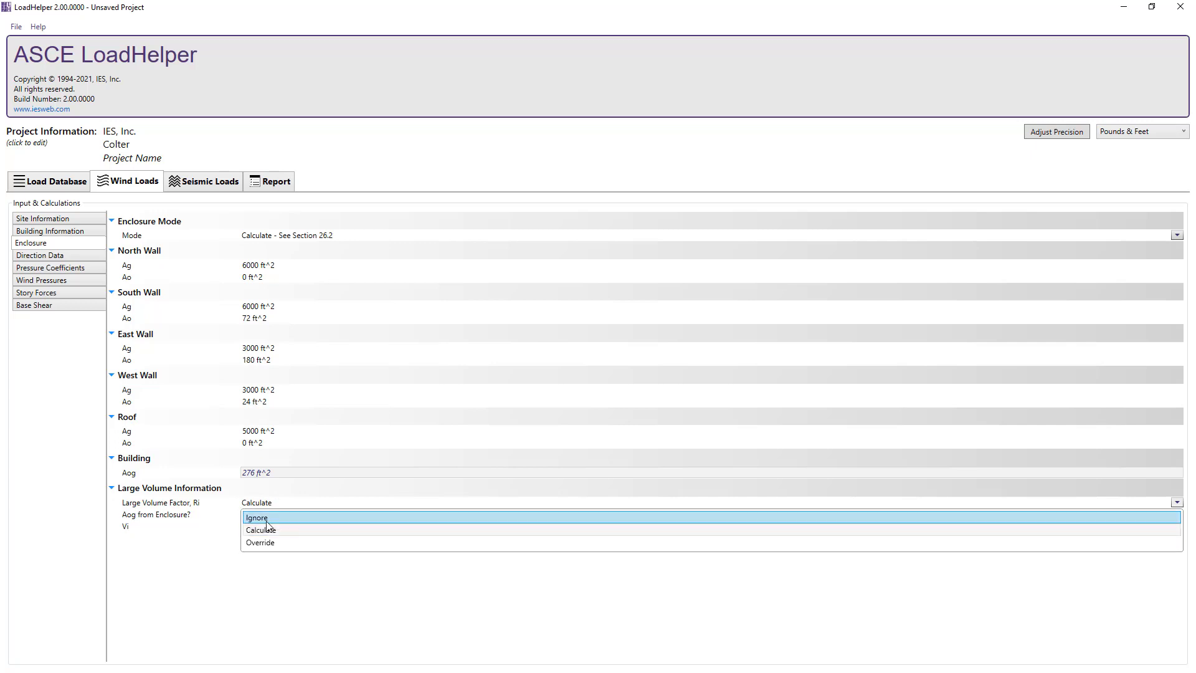
key("Return")
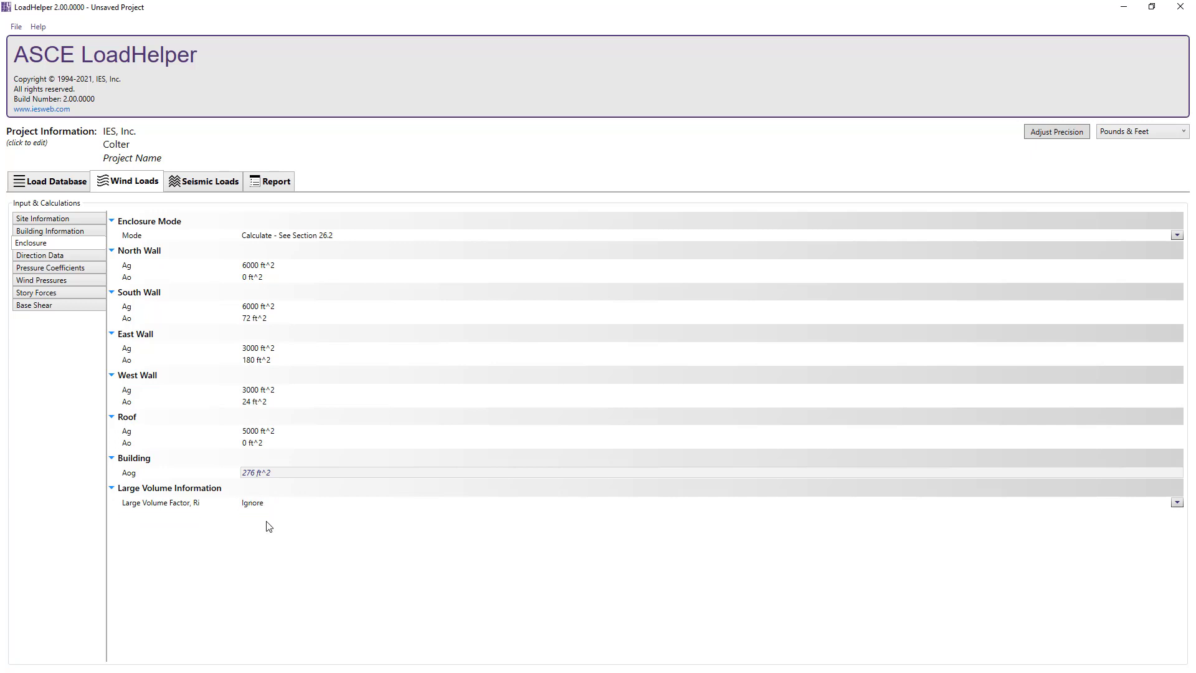
Step: In the direction data, set the upwind exposure to D for the south and B for the east
left_click(79, 257)
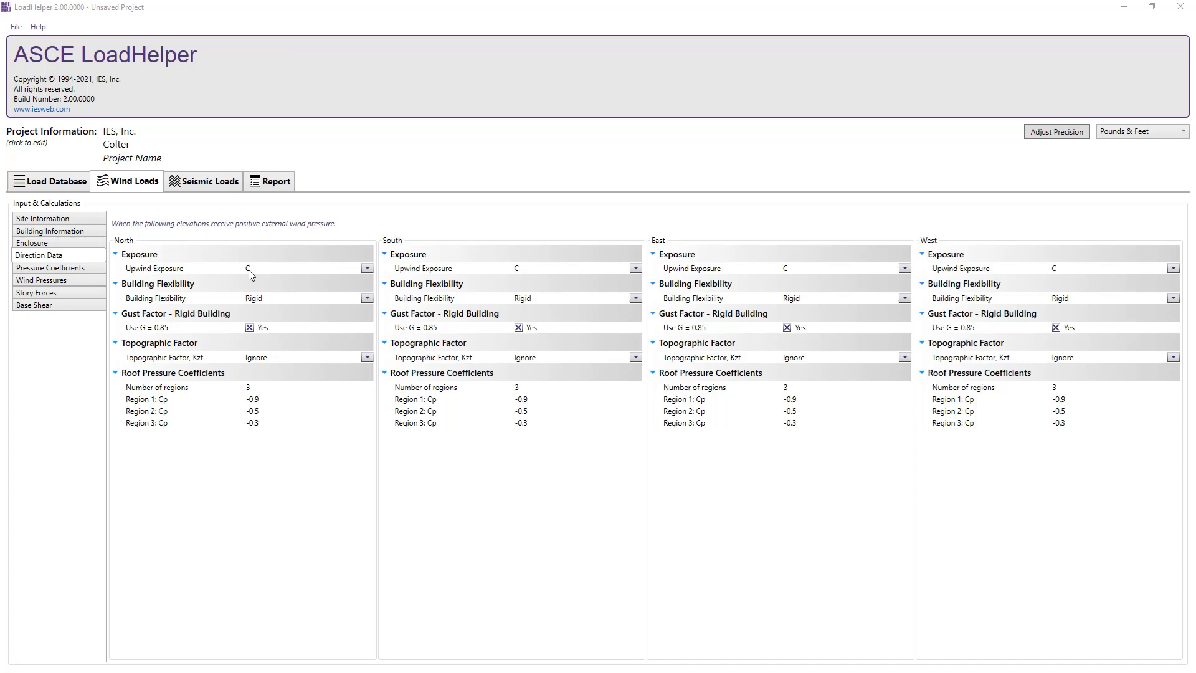
left_click(528, 268)
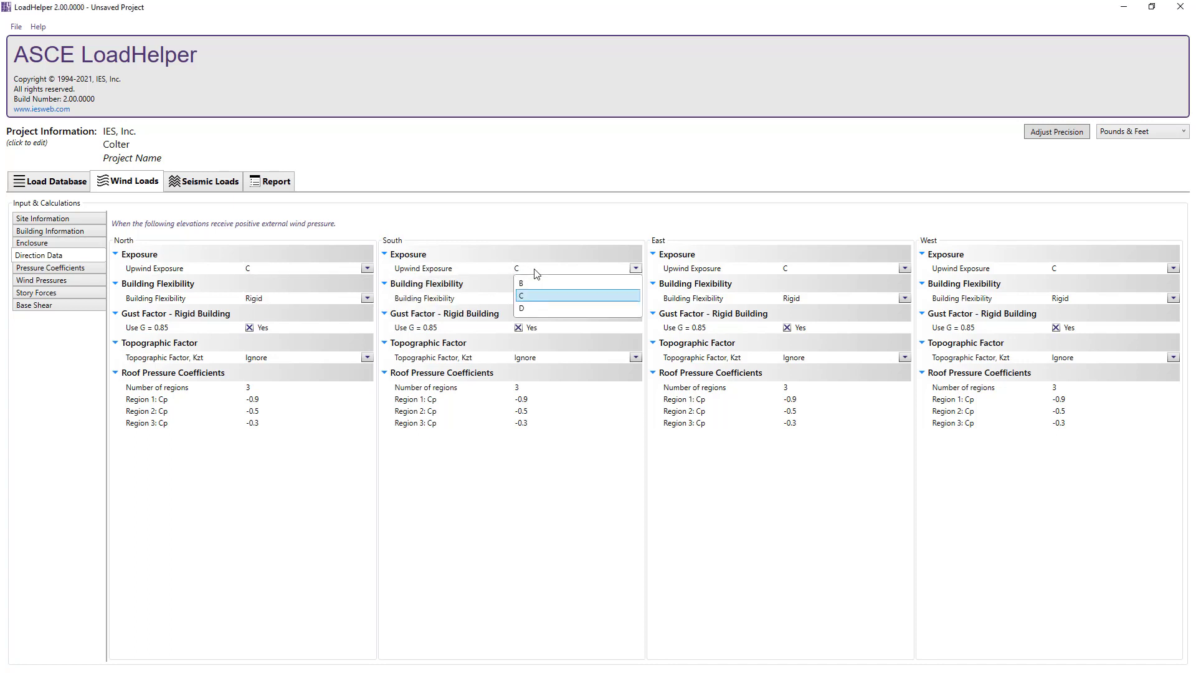
left_click(568, 307)
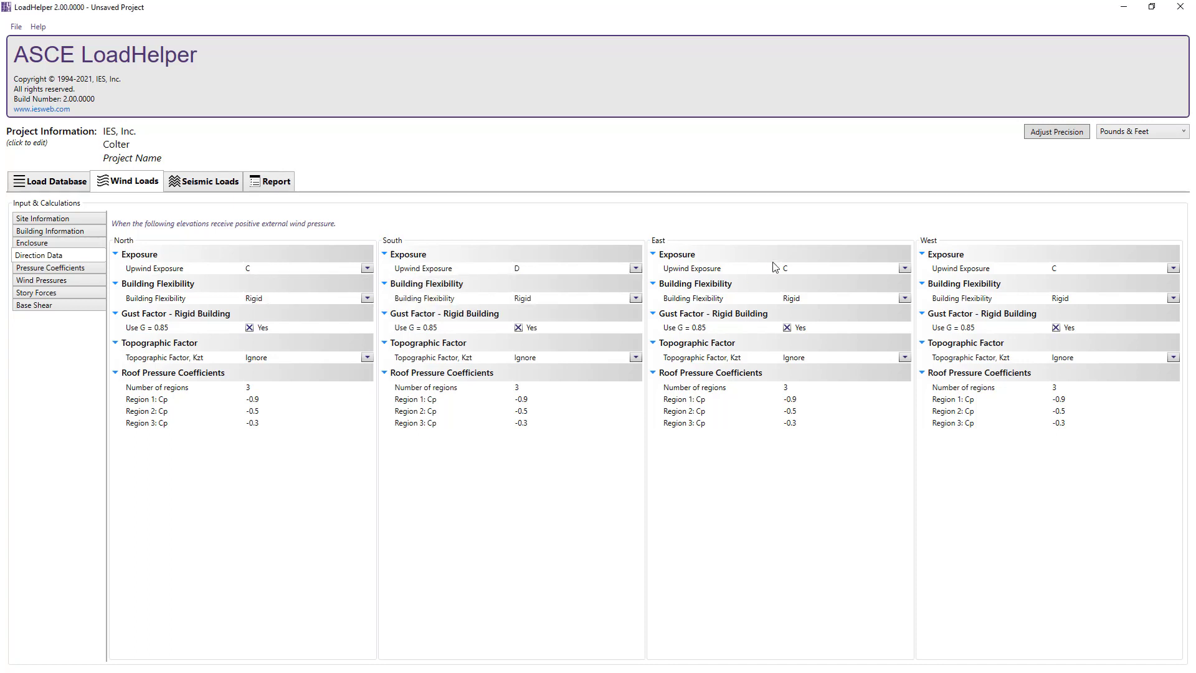
left_click(784, 273)
left_click(788, 281)
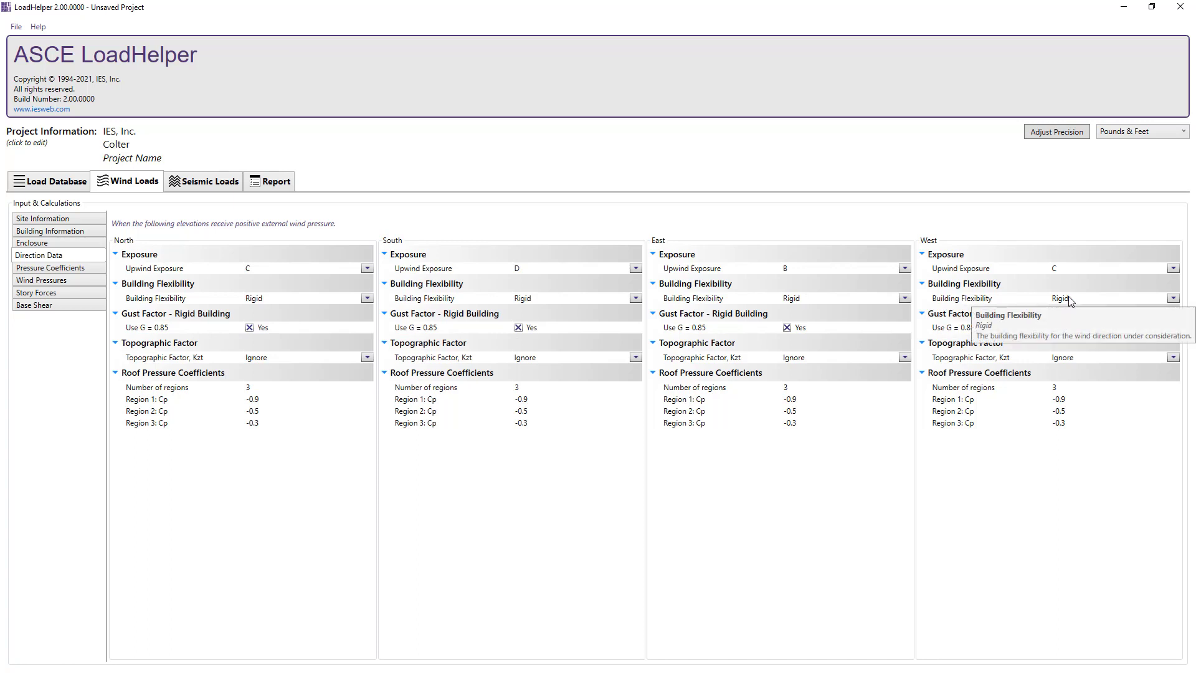
Step: Turn off the fixed gust factor G = 0.85 for the north, south, east and west directions
left_click(249, 329)
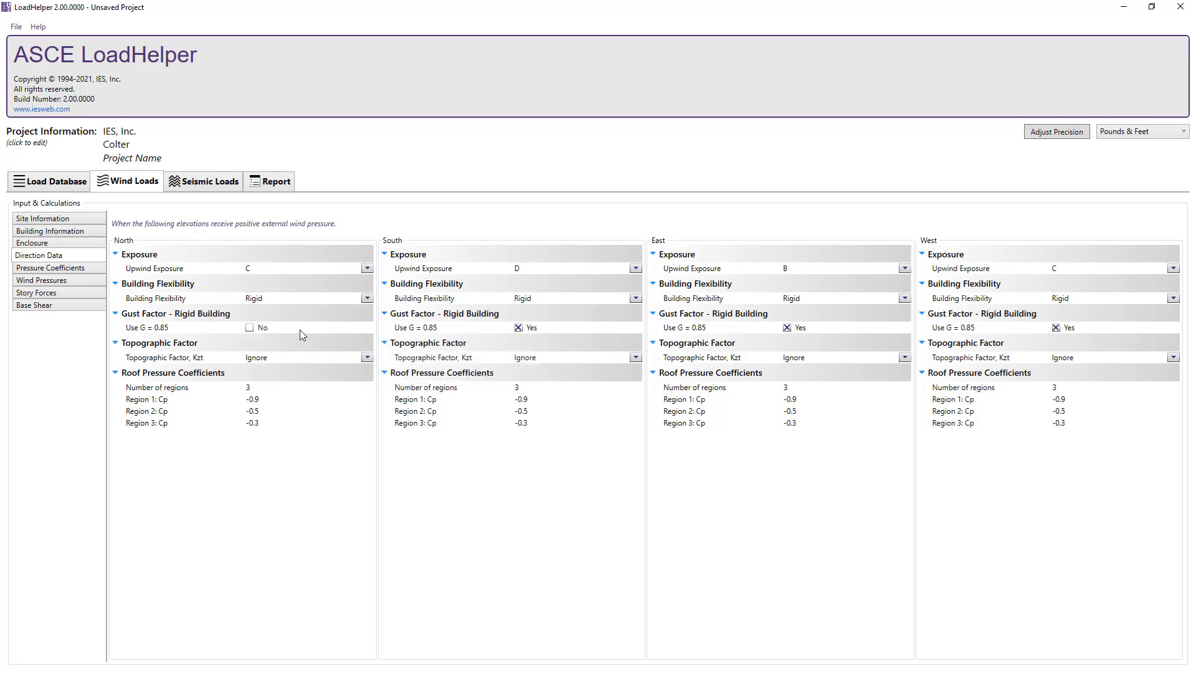
left_click(520, 329)
left_click(787, 328)
left_click(1057, 328)
Step: Have the south direction's topographic factor Kzt calculated with the hill type 2D Escarpment
left_click(552, 359)
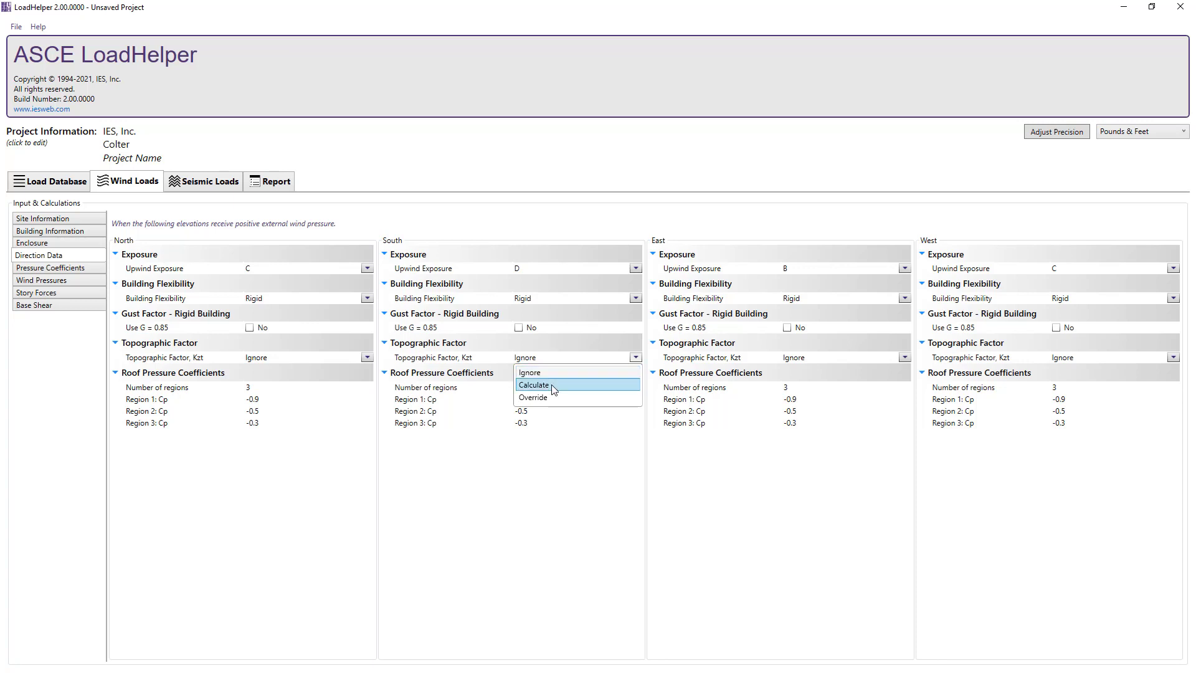
left_click(553, 386)
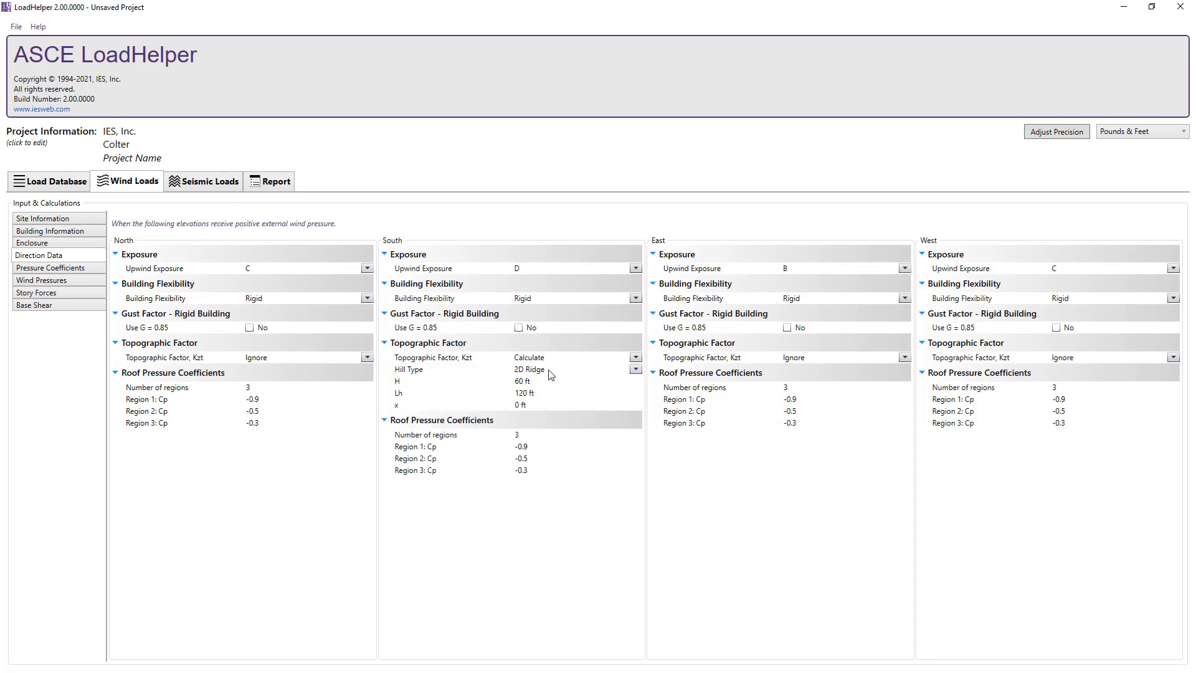
left_click(550, 371)
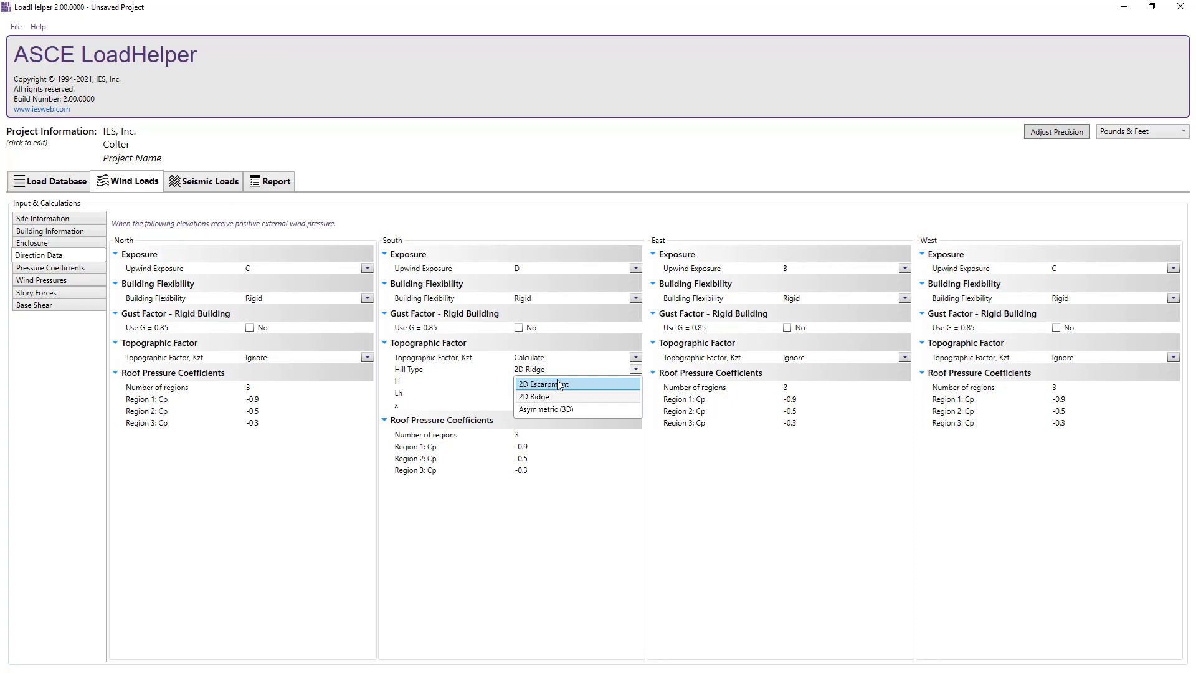
left_click(558, 384)
Step: Set the south escarpment's H to 50 ft, Lh to 100 ft and crest distance x to 20 ft
left_click(558, 381)
type("50")
key("Tab")
type("1")
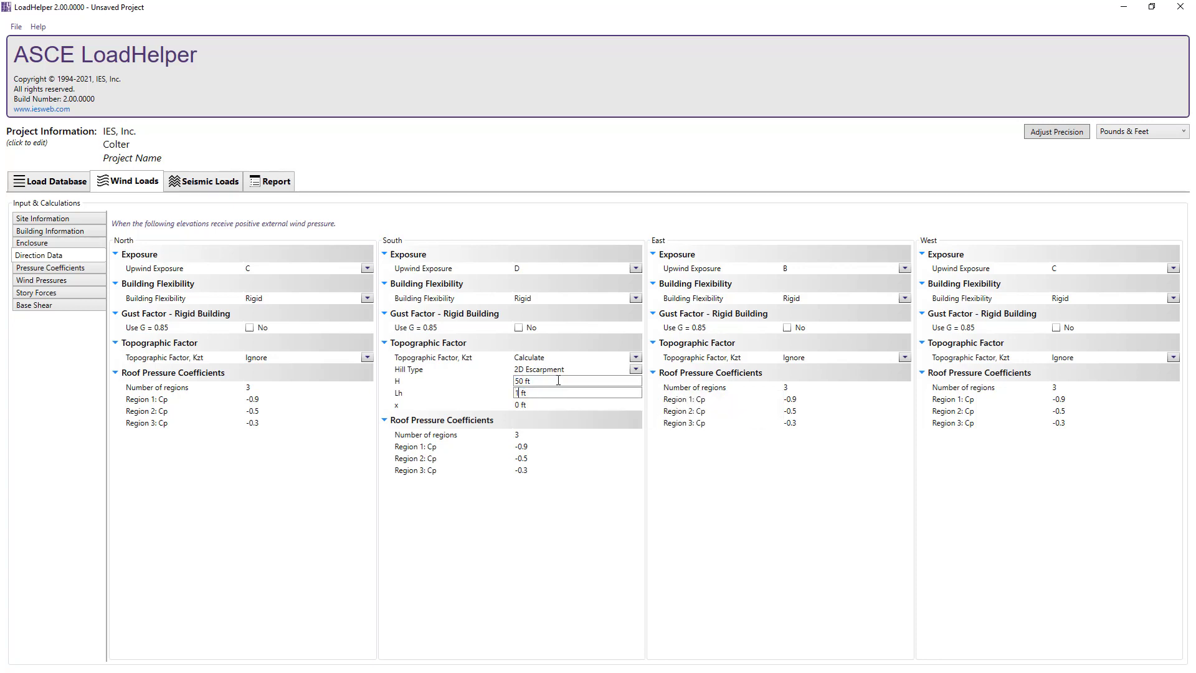
type("00")
key("Tab")
type("20")
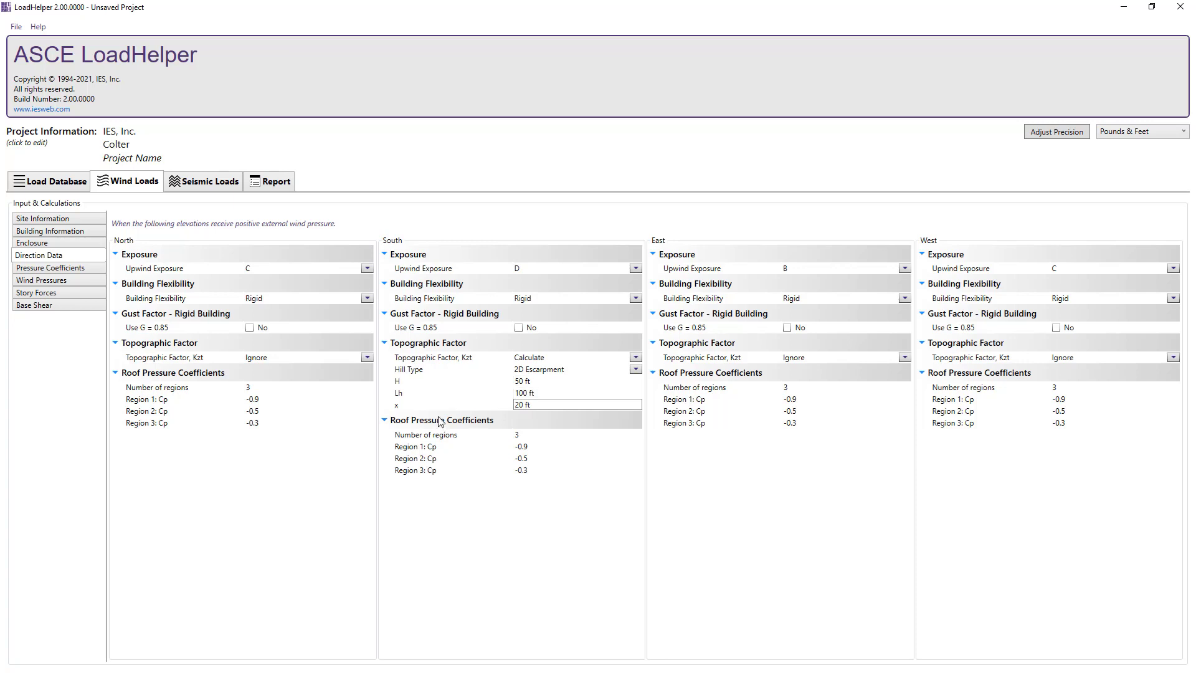
mouse_move(430, 405)
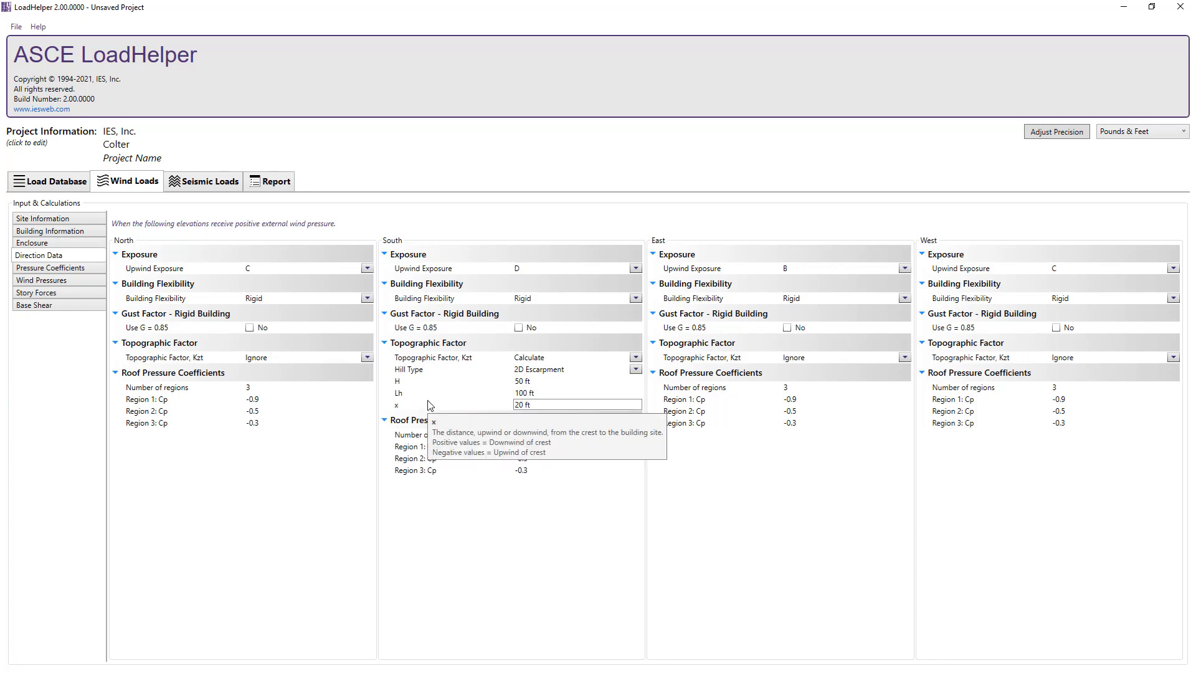
Step: Set the north roof pressure coefficients to 2 regions with Cp -1.3 for Region 1 and -0.7 for Region 2
left_click(328, 388)
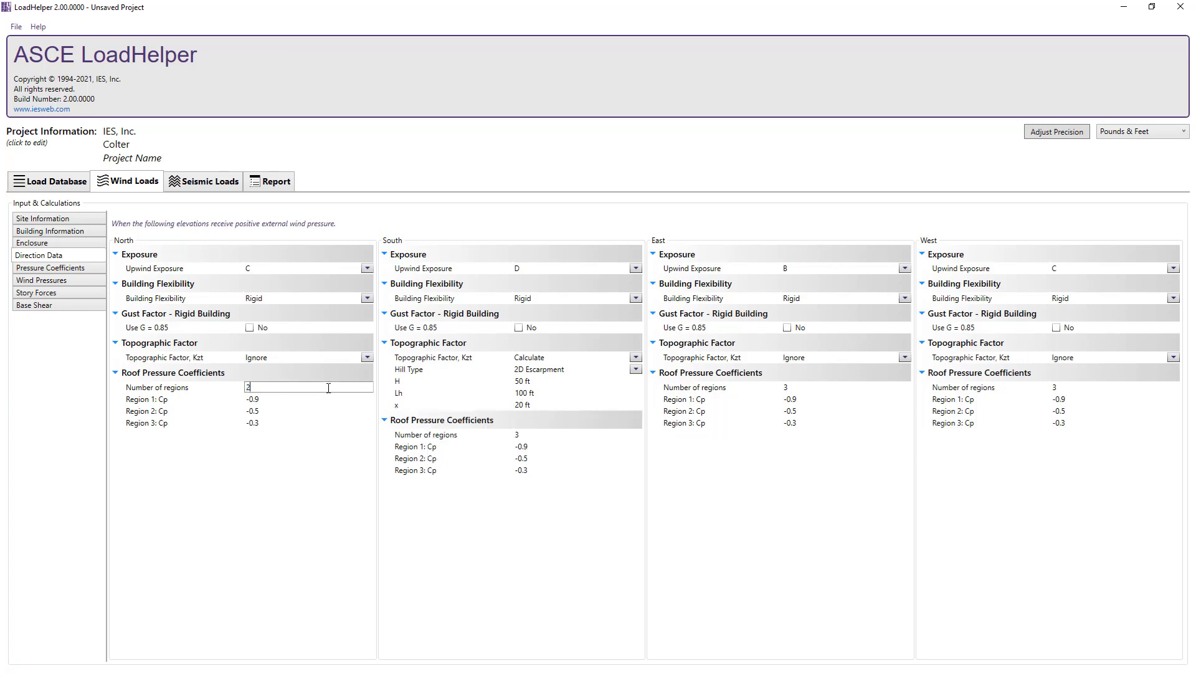
key("alt")
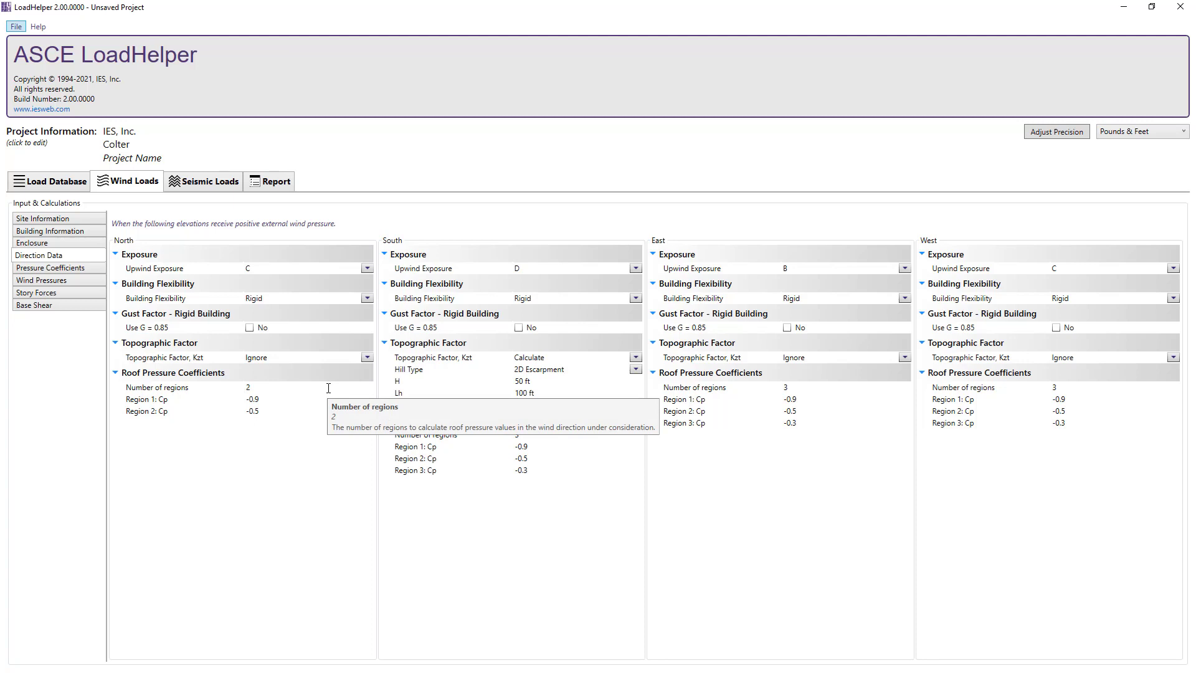
left_click(322, 398)
type("-")
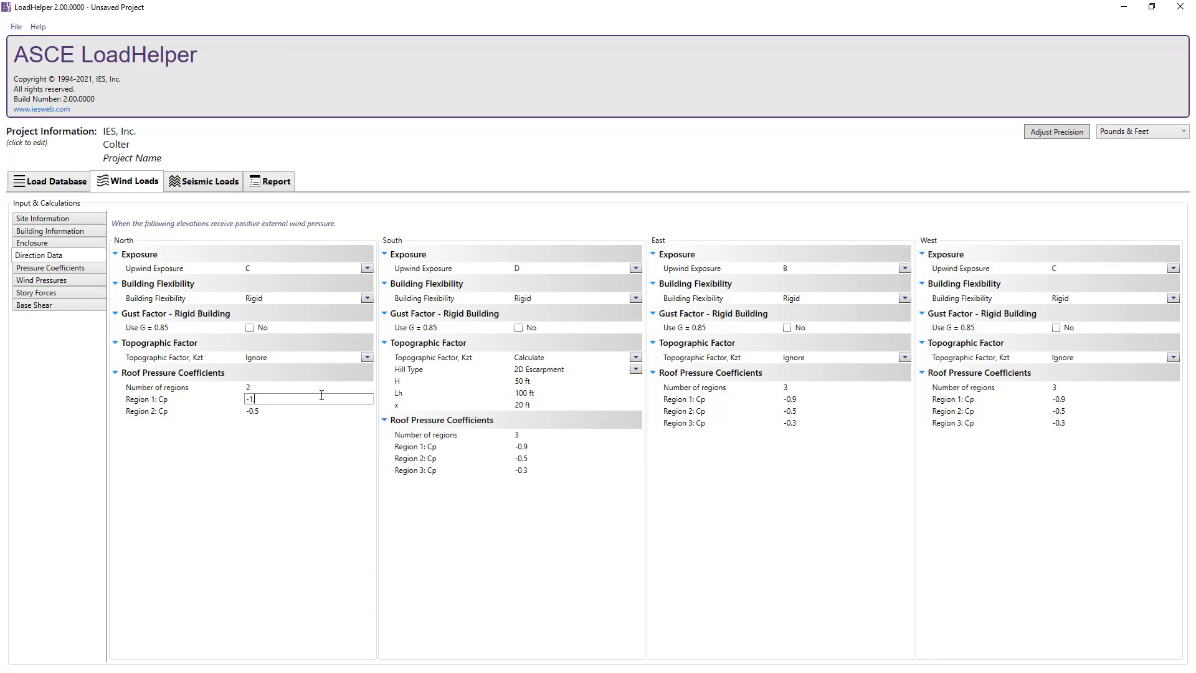
left_click(313, 409)
type("-")
Step: Set the south roof pressure coefficients to 2 regions with Cp -1.3 for Region 1 and -0.7 for Region 2
left_click(521, 434)
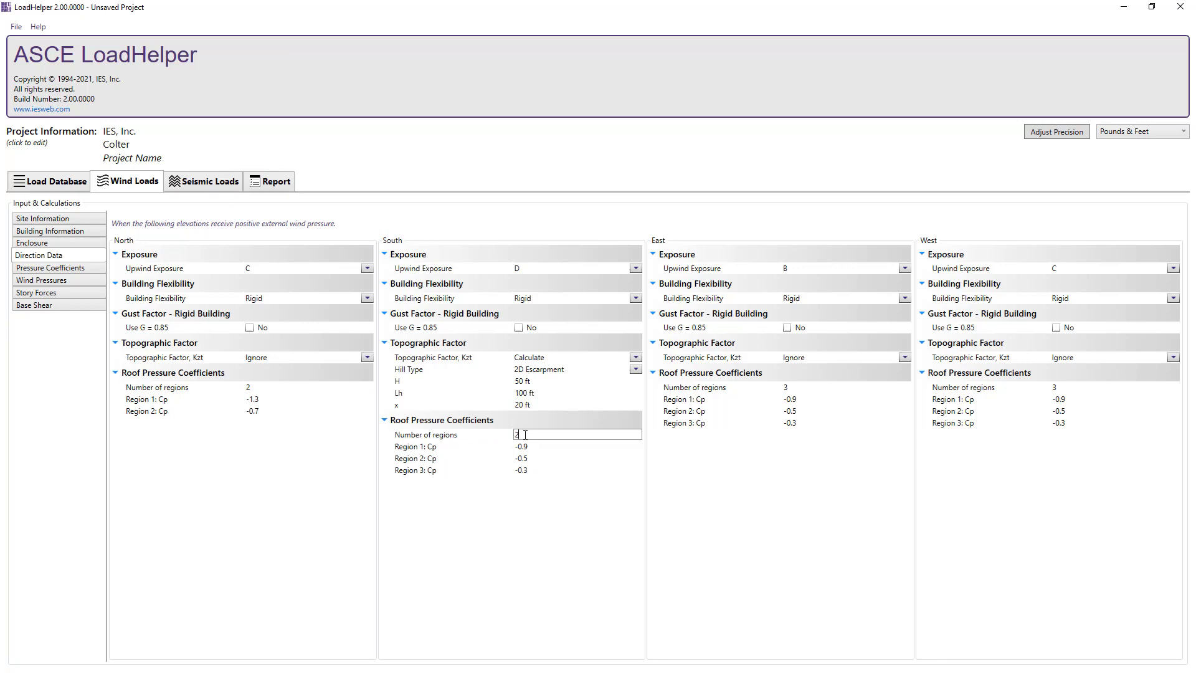
type("2")
left_click(528, 444)
type("-1.3")
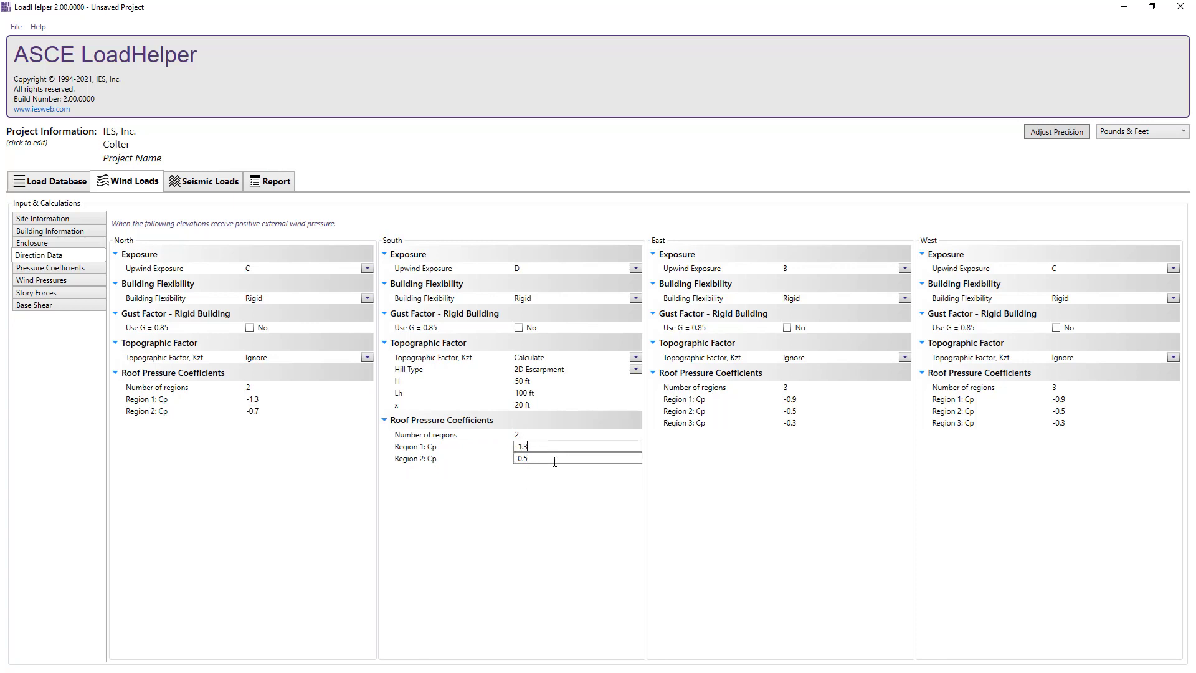
left_click(554, 458)
type("-0.7")
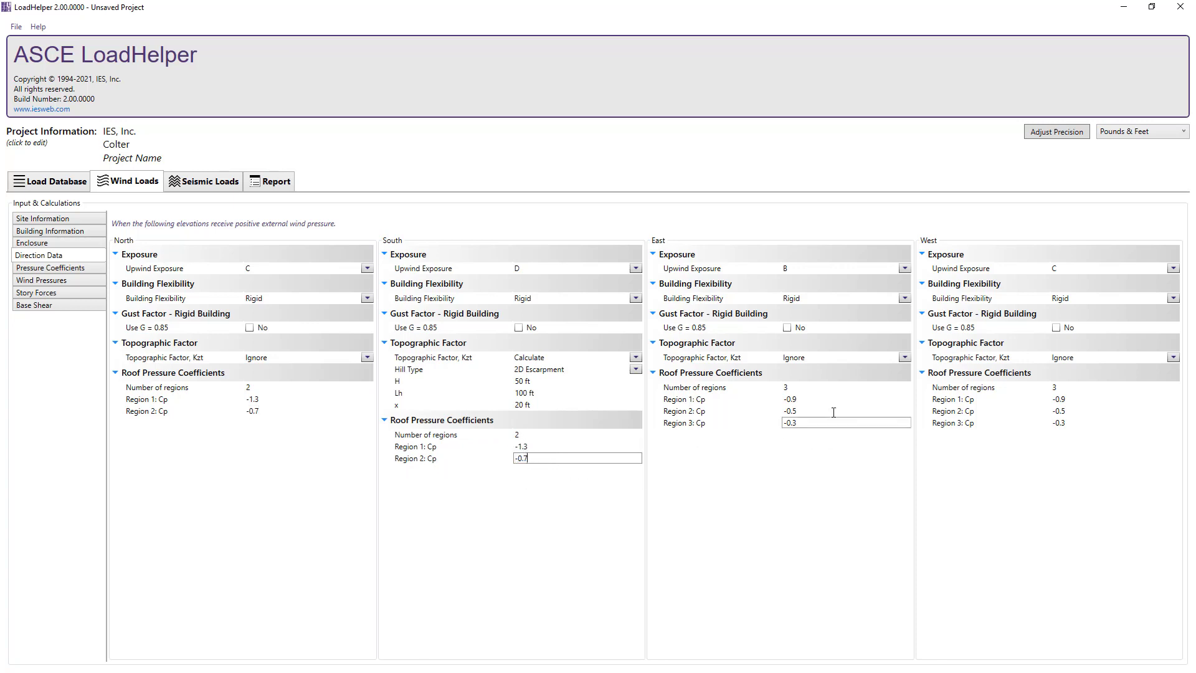
Step: Set the east roof pressure coefficients Cp to -0.98, -0.86 and -0.54 for Regions 1 to 3
left_click(816, 399)
type("-0.98")
key("Tab")
type("-0.86")
key("Tab")
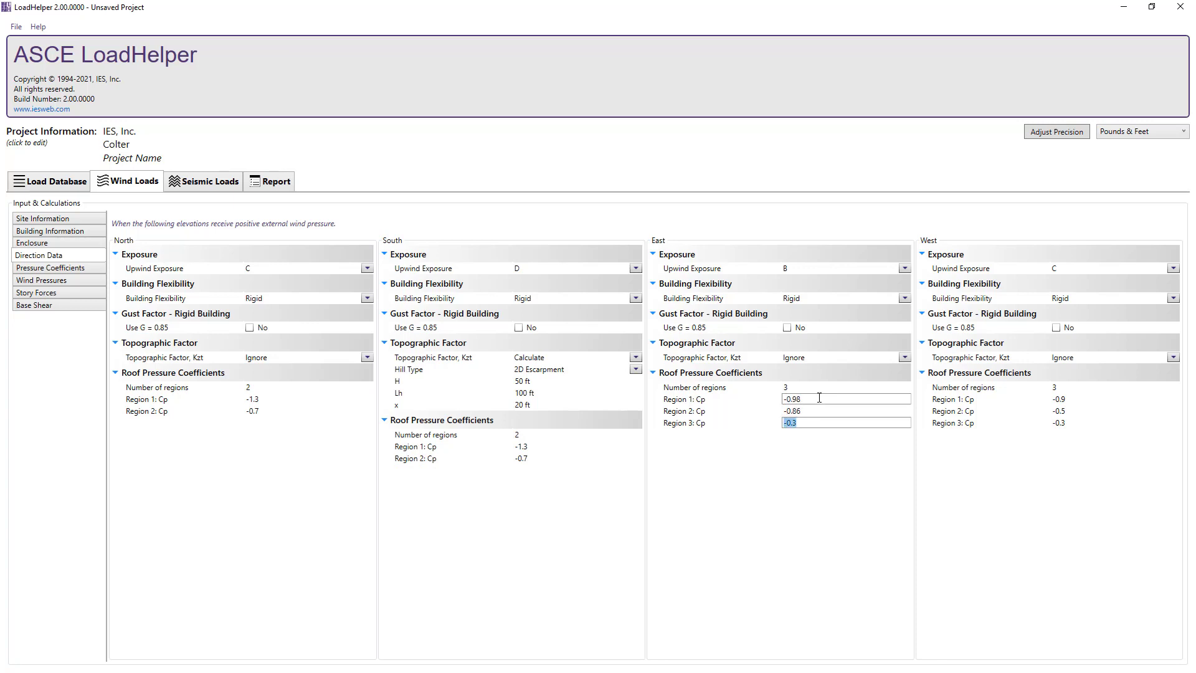
type("-0.54")
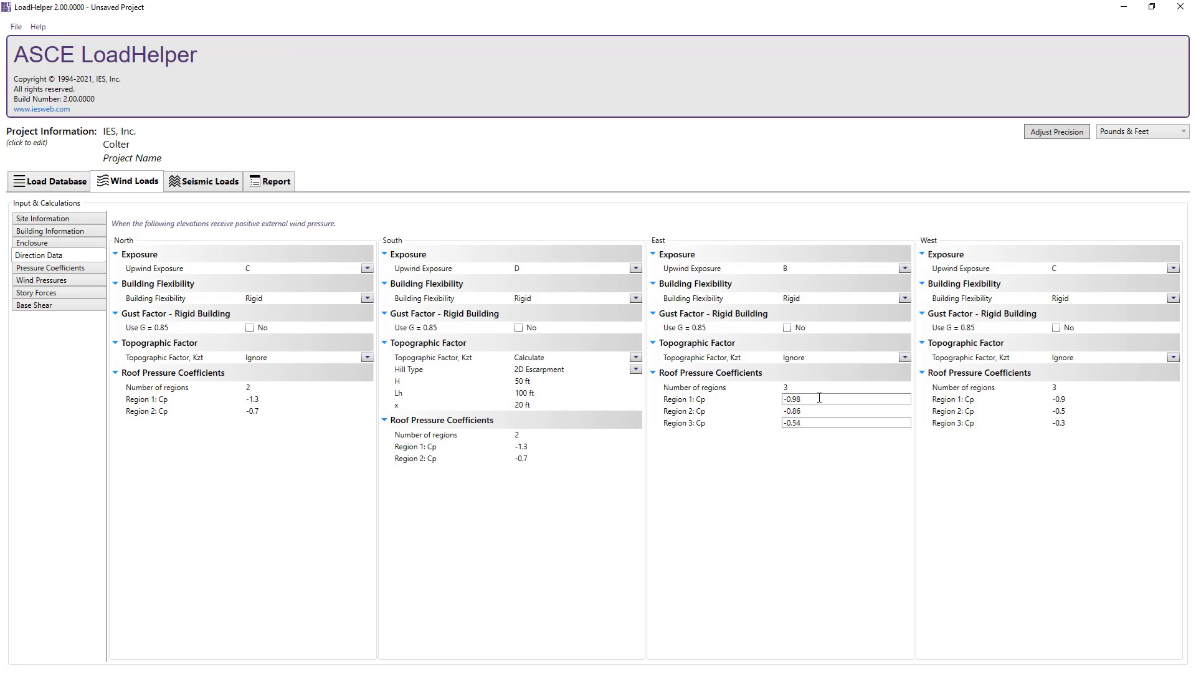
Step: Set the west roof pressure coefficients Cp to -0.98, -0.86 and -0.54 for Regions 1 to 3
left_click(1077, 400)
type("-0.98")
key("Tab")
type("-0.")
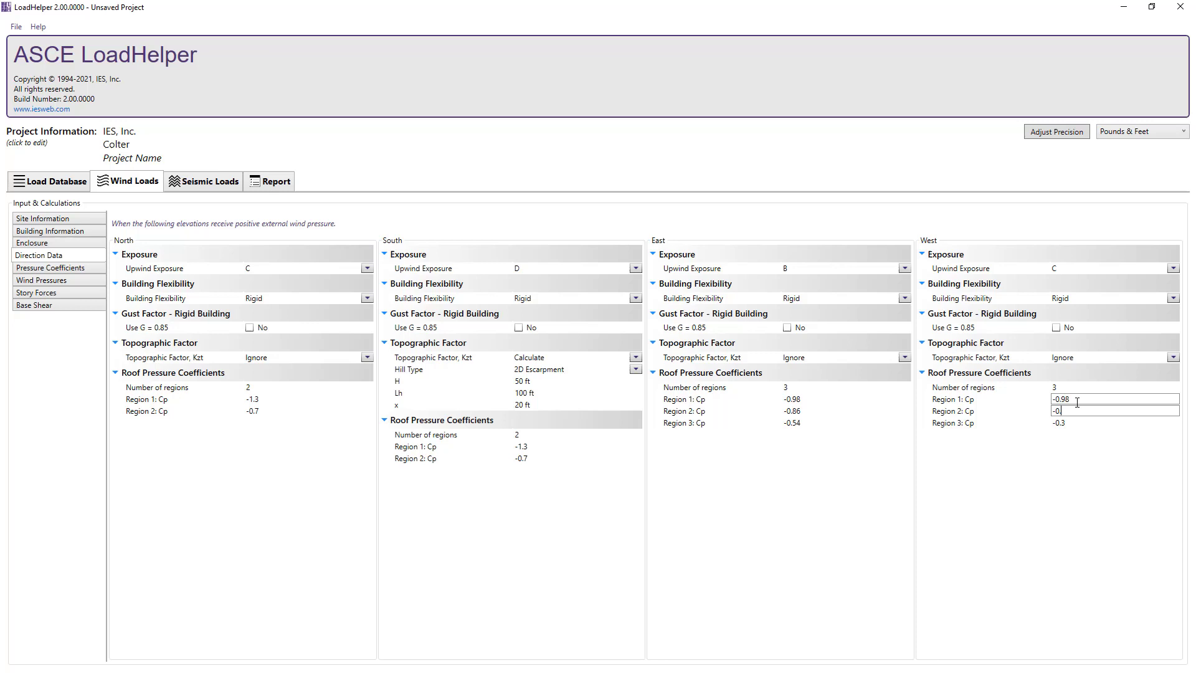
key("Tab")
type("-0.54")
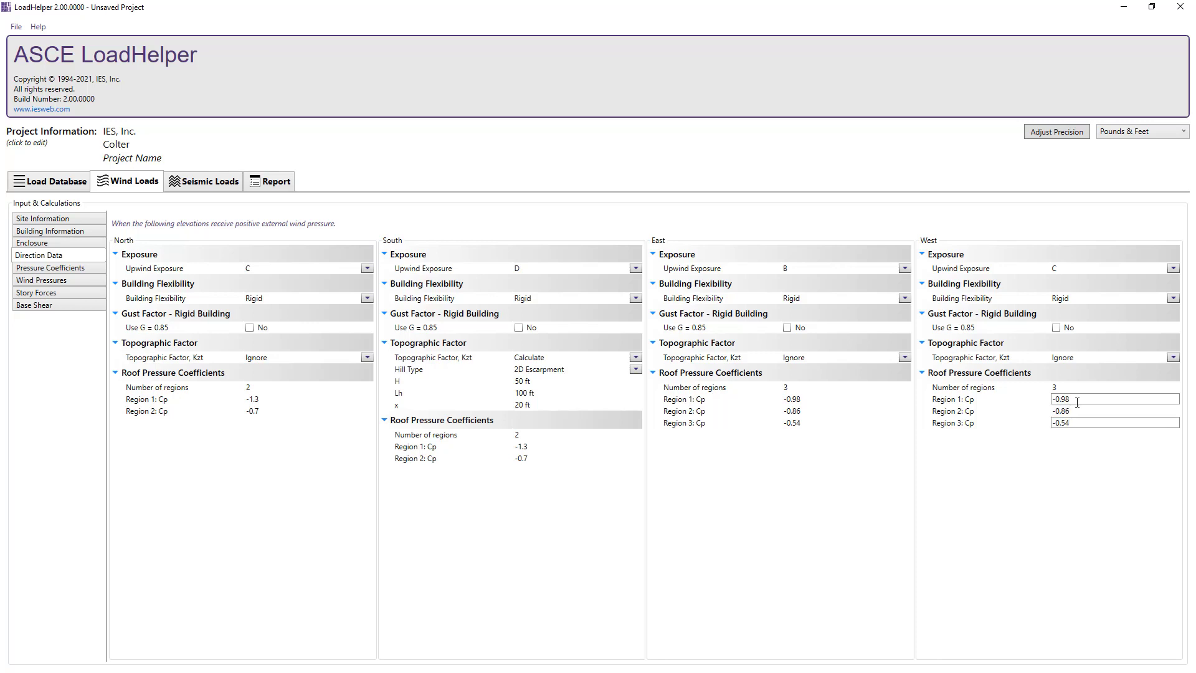
key("Return")
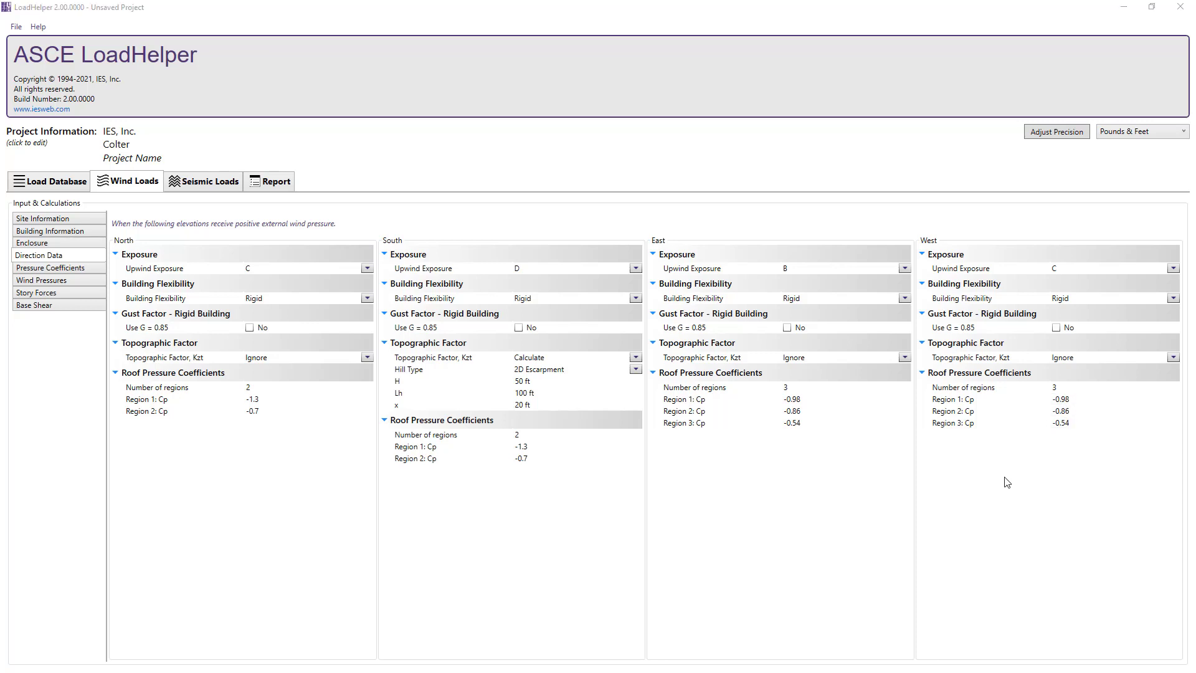
Step: Examine the calculated pressure coefficients and each wall's wind pressures, including the south wall's Kzt and internal pressure columns
left_click(93, 267)
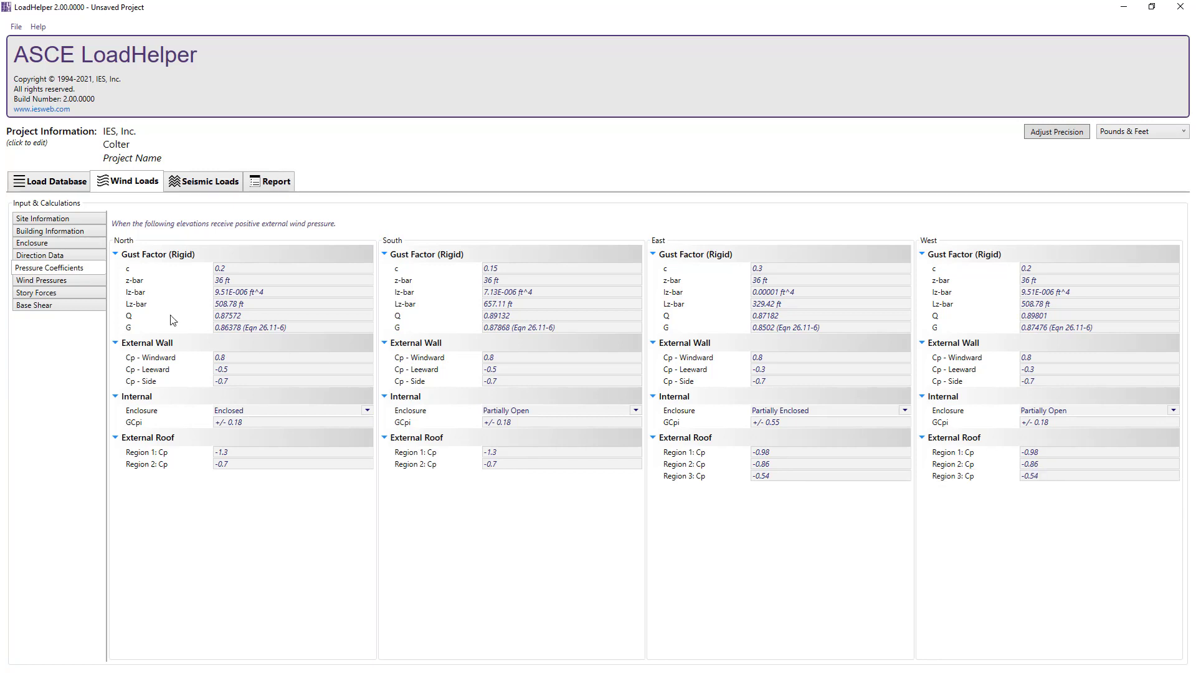
left_click(70, 281)
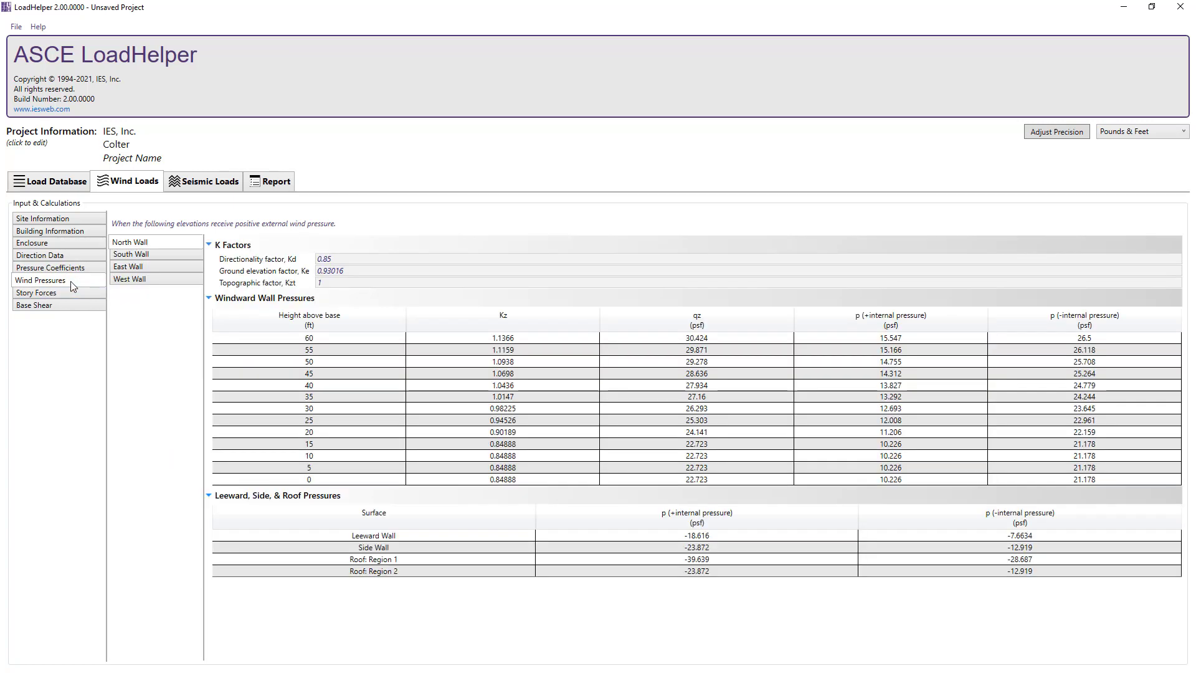
left_click(156, 256)
left_click(154, 266)
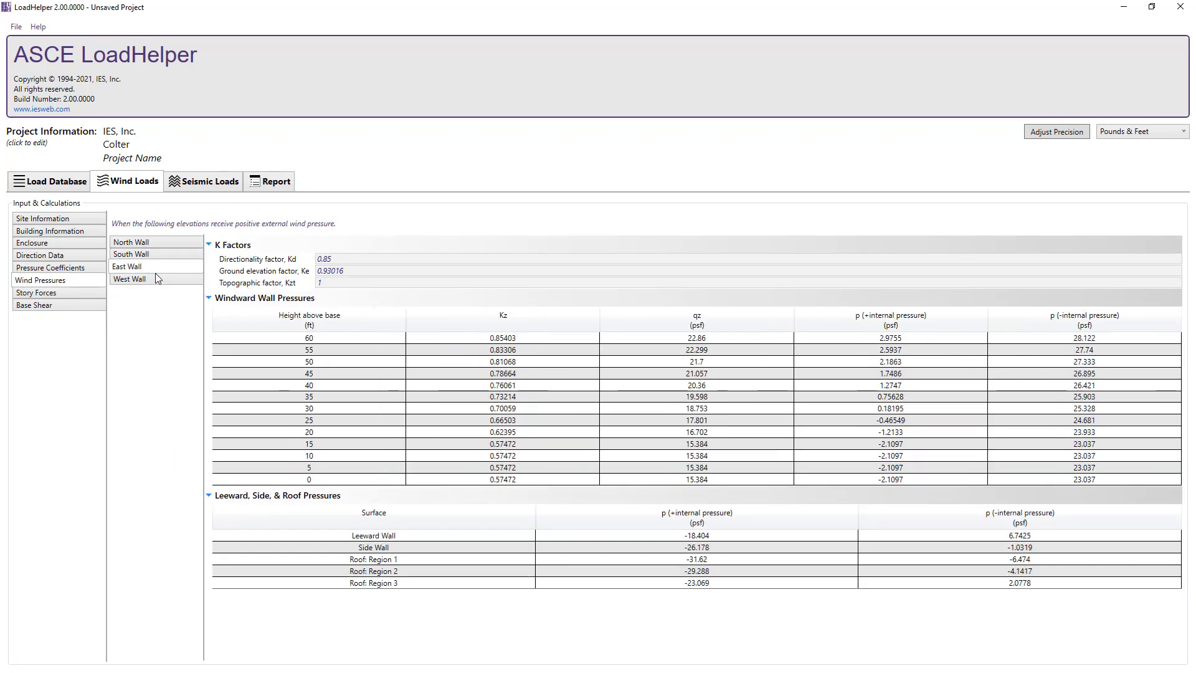
left_click(155, 278)
left_click(154, 255)
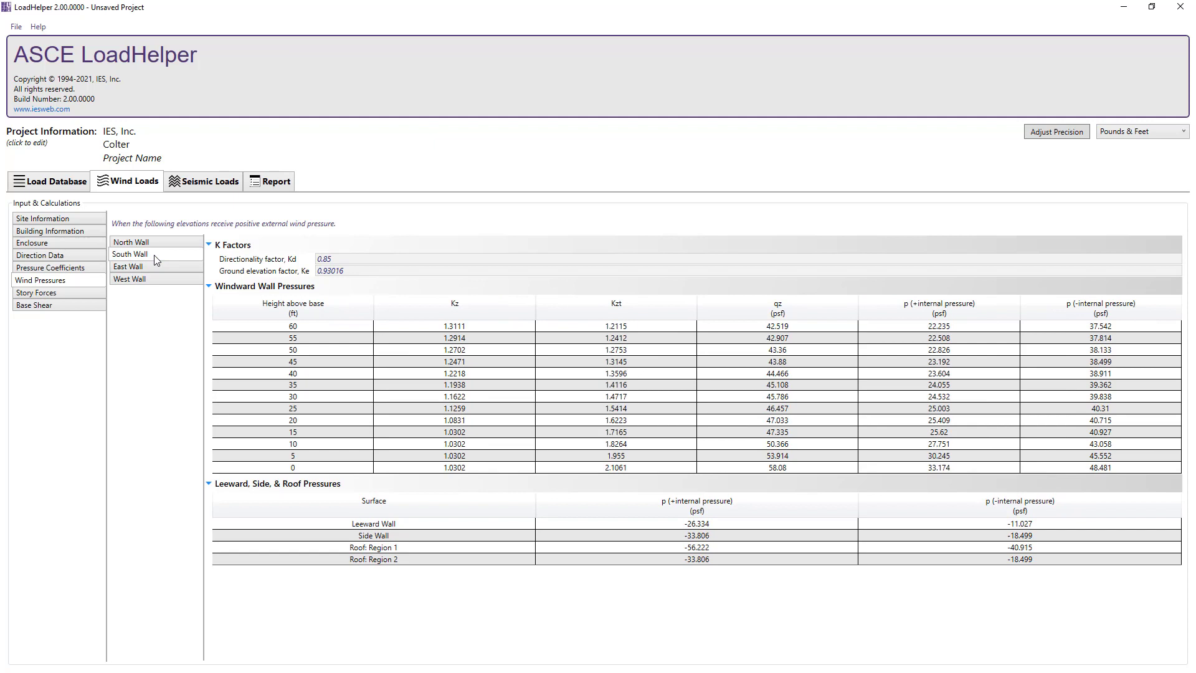
mouse_move(356, 269)
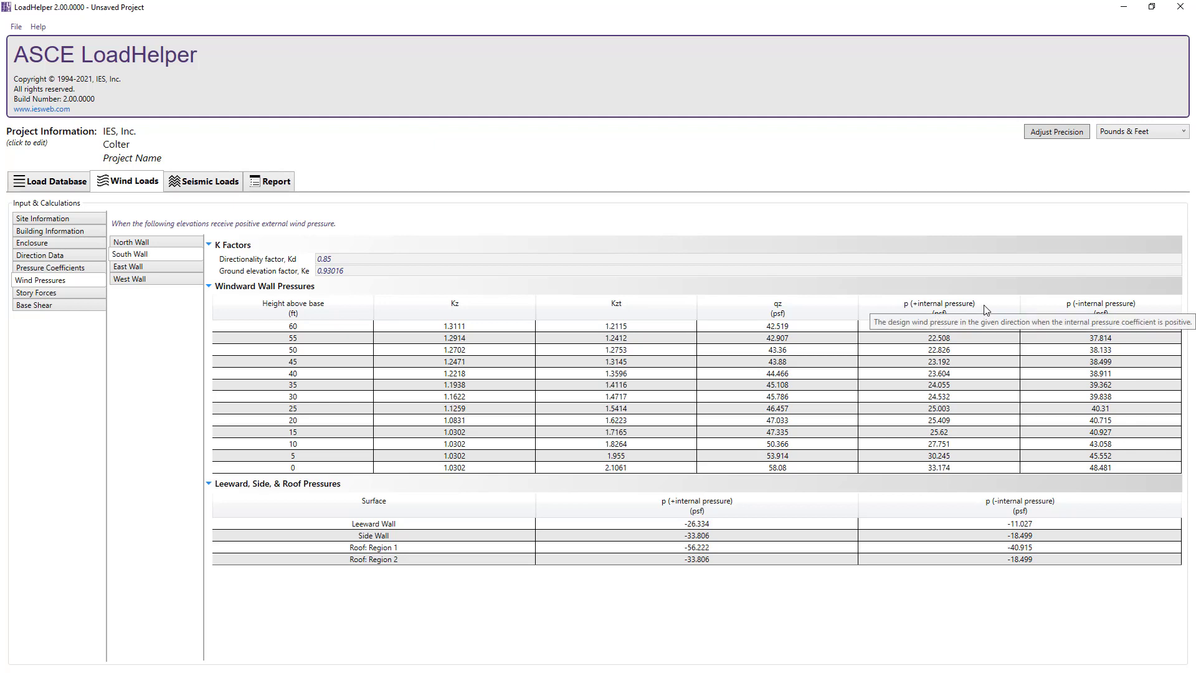
mouse_move(1100, 313)
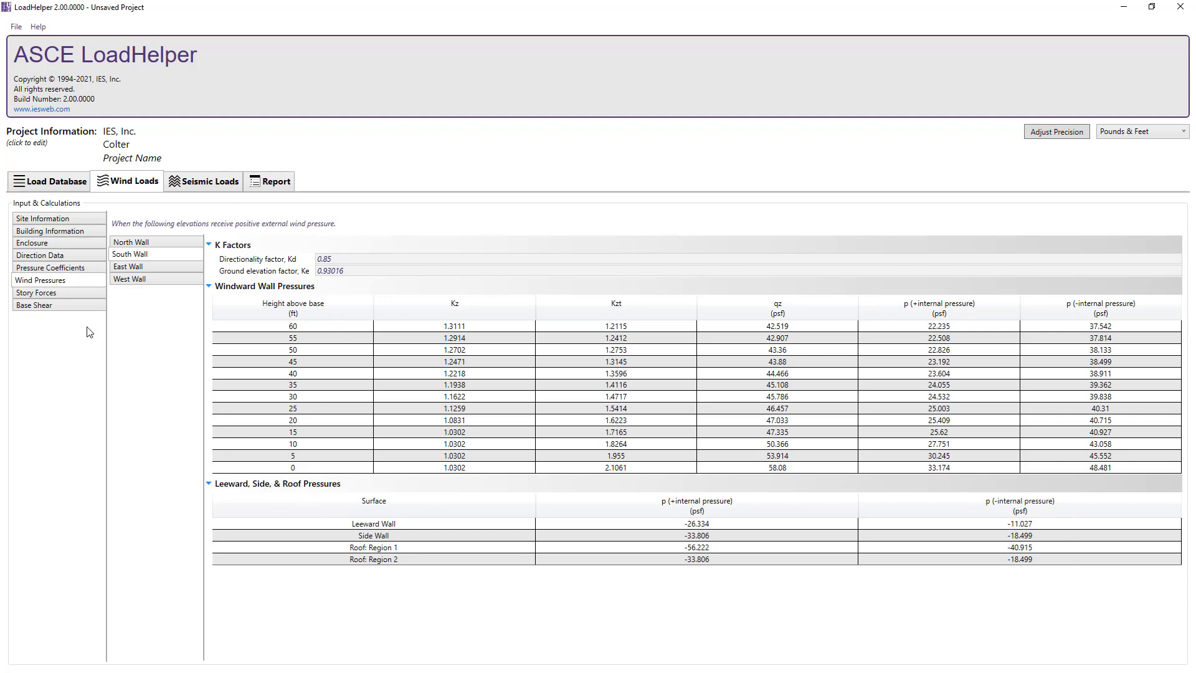
Step: Examine the story forces for each wall, reading the west wall's design wind load cases through to the minimum wind load
left_click(67, 294)
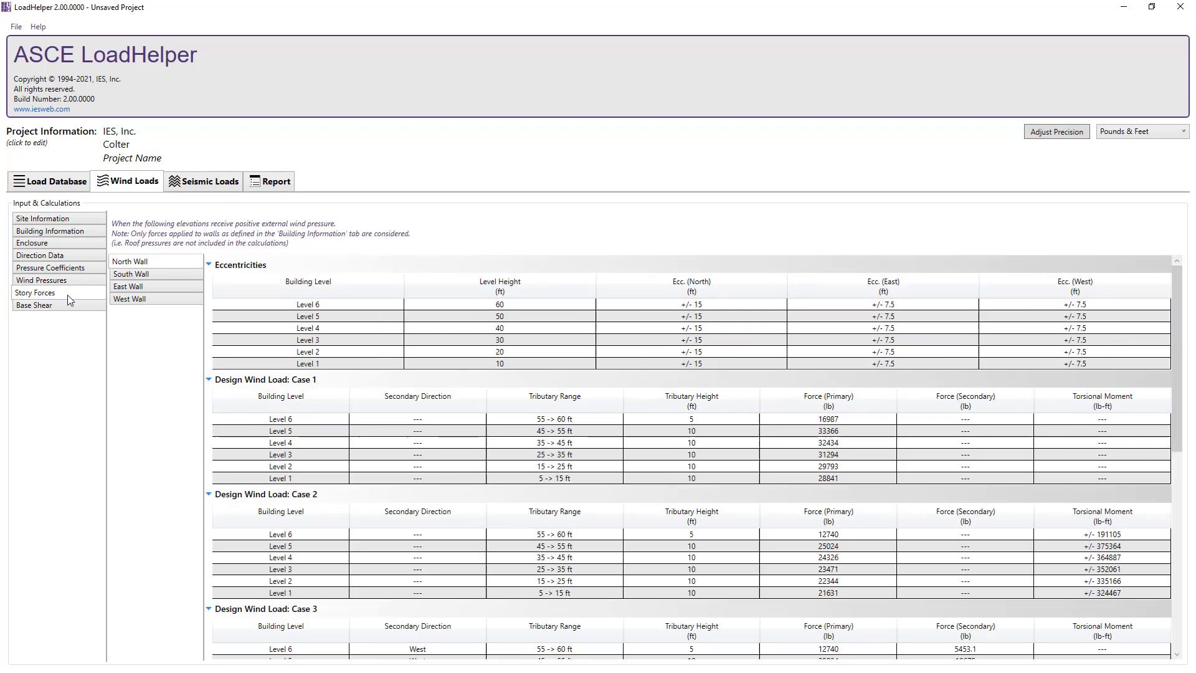
left_click(159, 274)
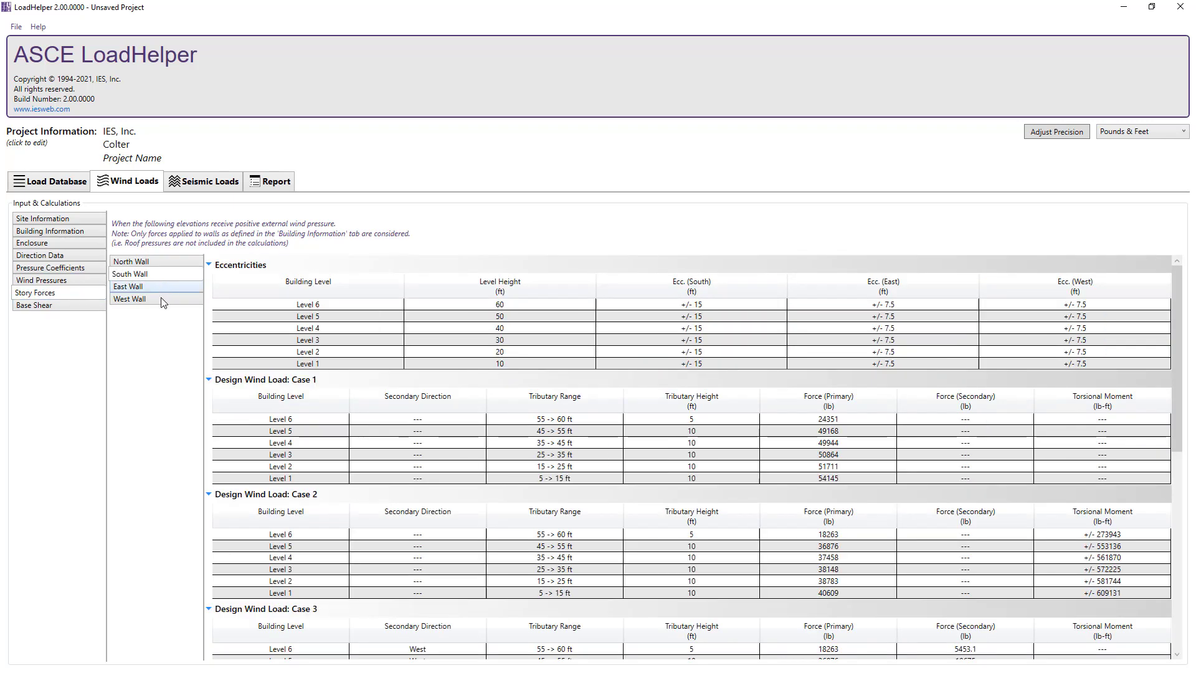
left_click(159, 286)
left_click(162, 298)
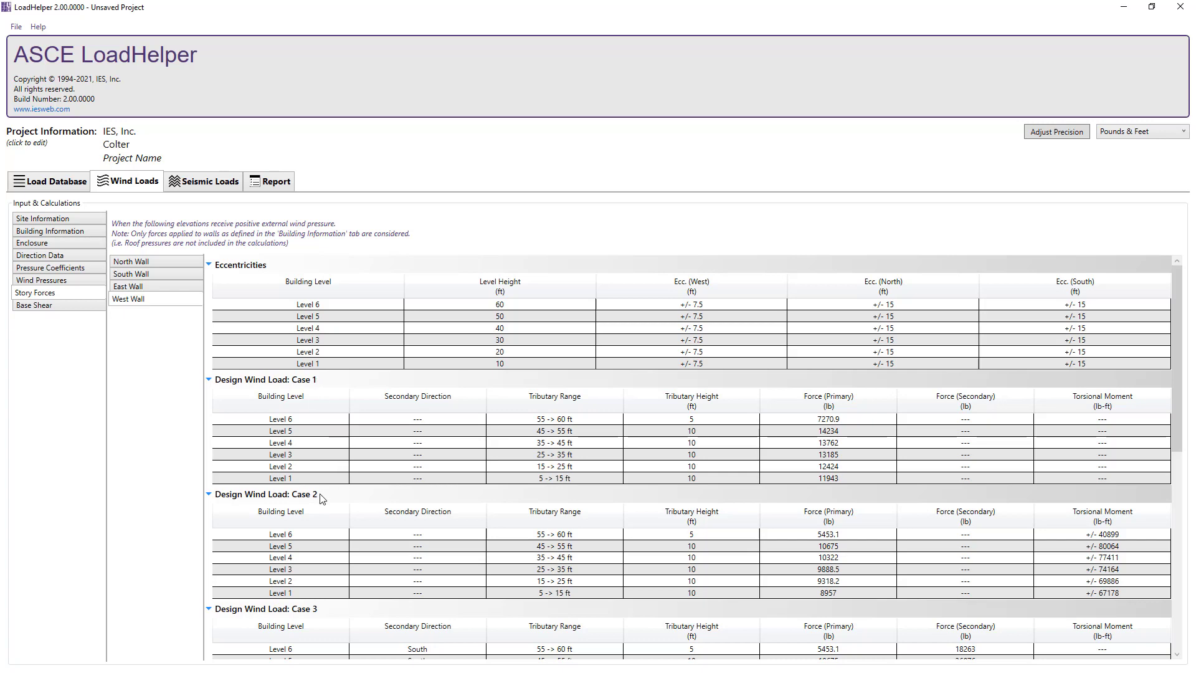
scroll(323, 610, "down", 6)
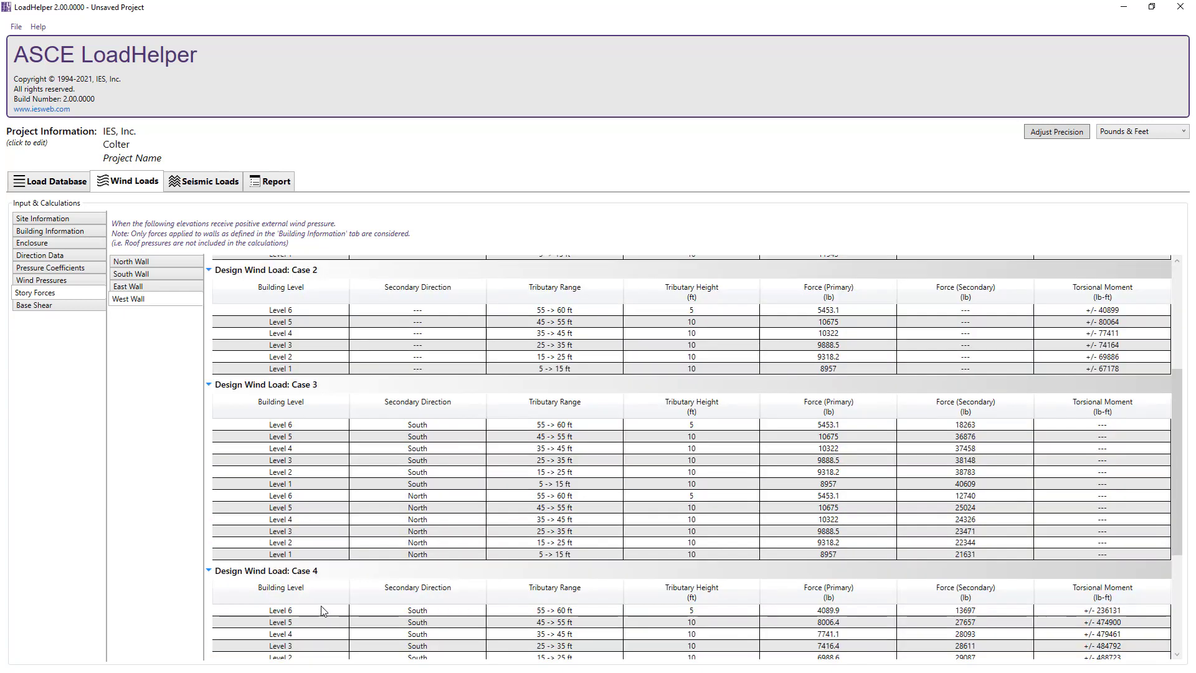
scroll(323, 610, "down", 5)
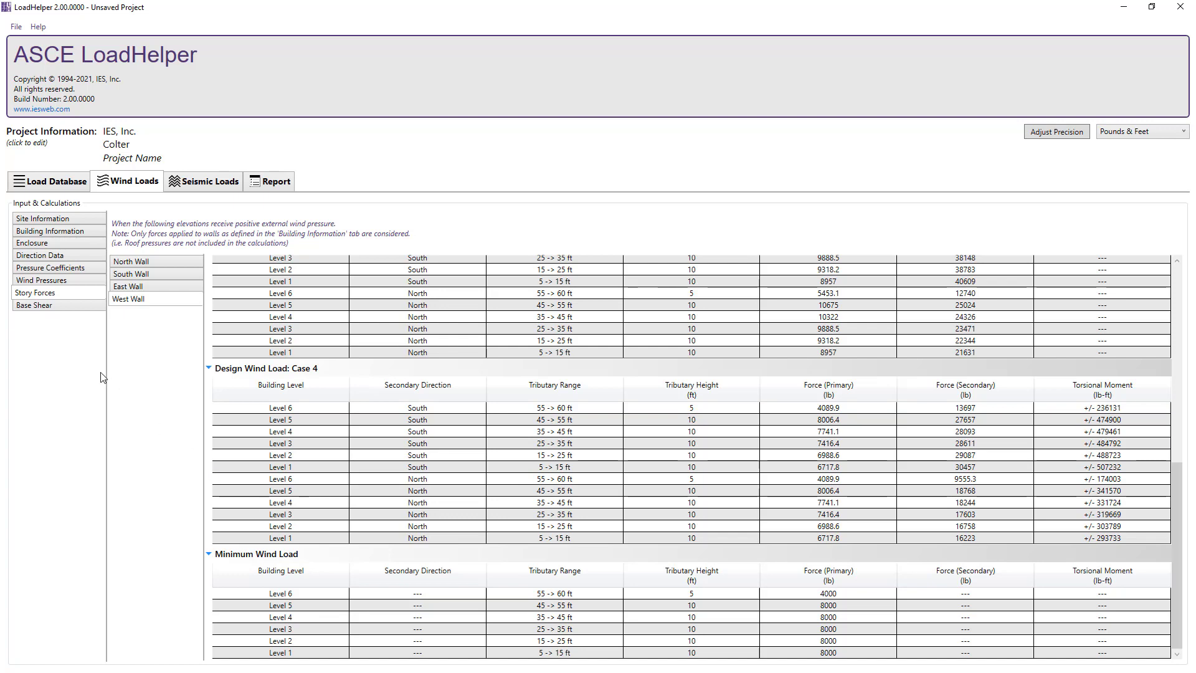
Step: Examine the base shear for the north, south, east and west walls across the design wind load cases
left_click(54, 307)
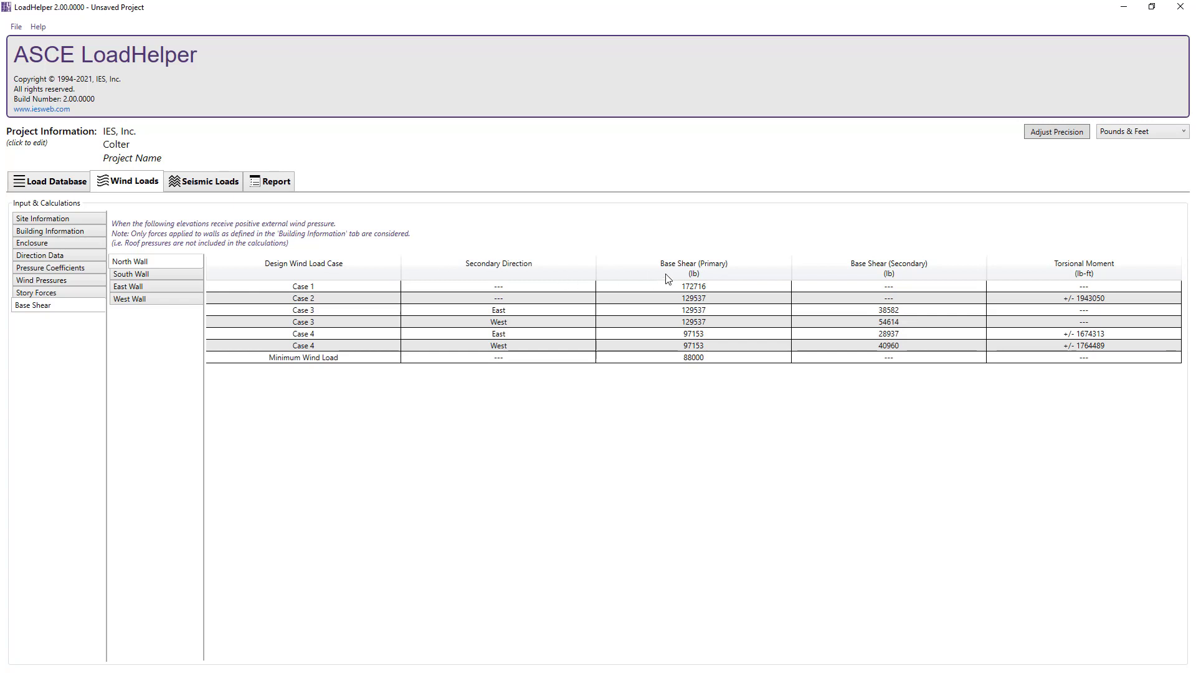
left_click(149, 275)
left_click(147, 284)
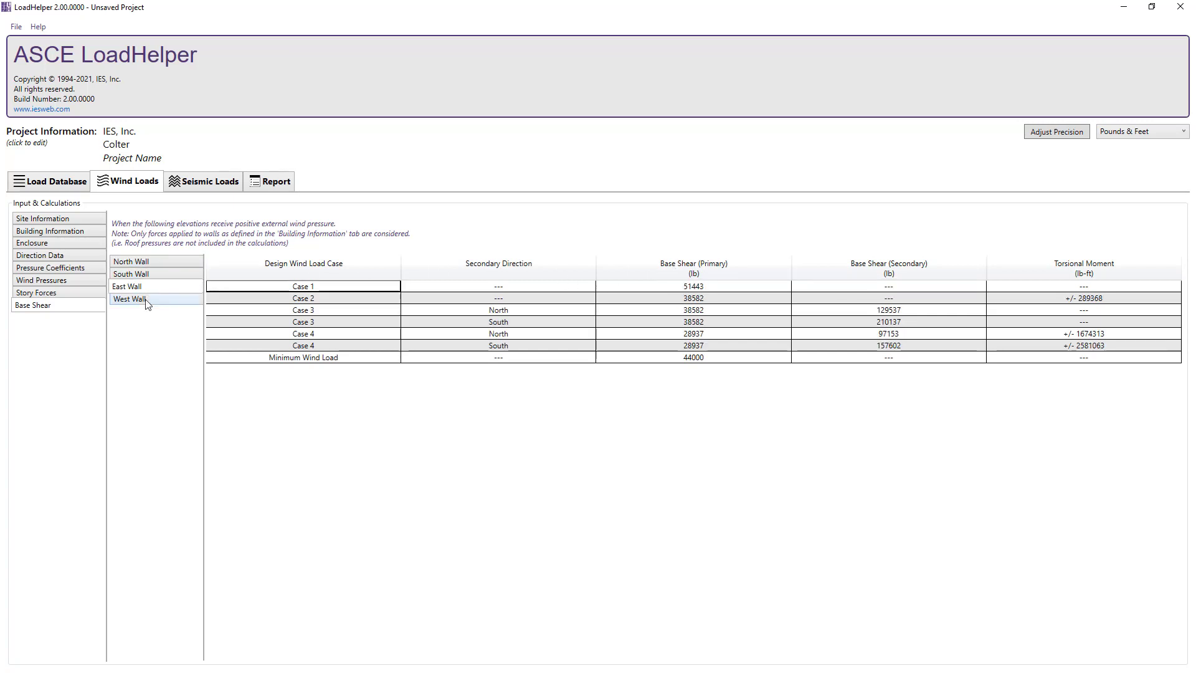
left_click(147, 300)
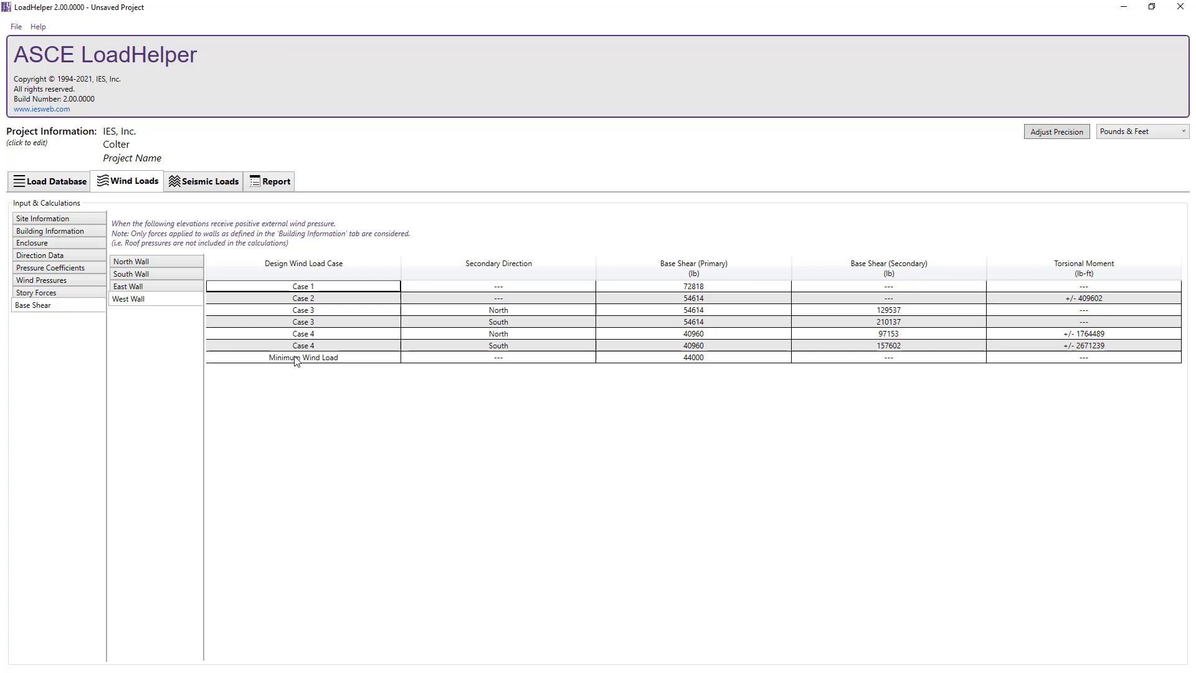
Step: Include the wind load General Criteria and North Direction tables in the report and read through to the north base shear
left_click(278, 195)
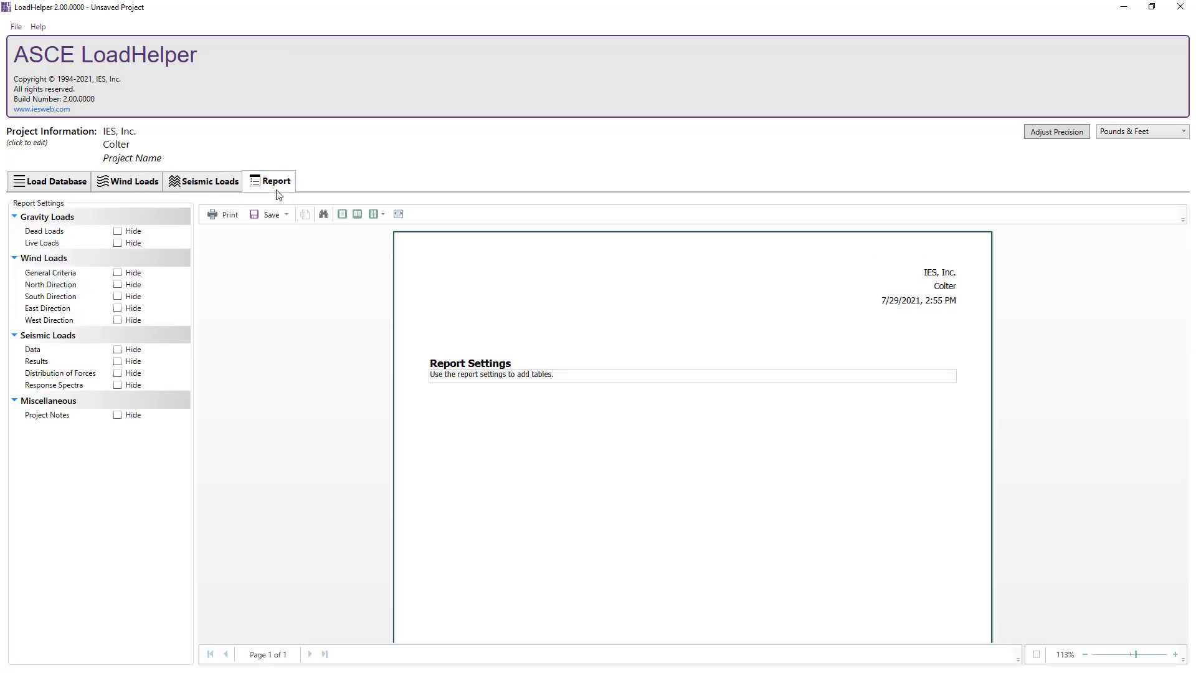
left_click(117, 286)
scroll(560, 338, "down", 3)
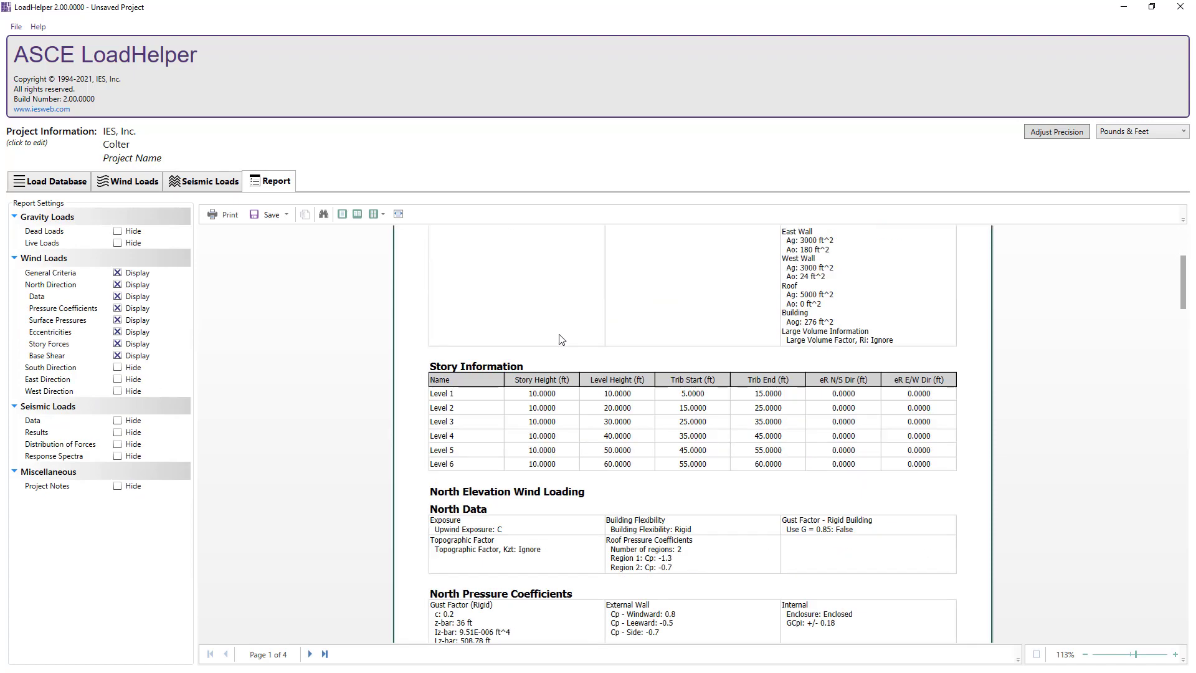
scroll(562, 340, "down", 10)
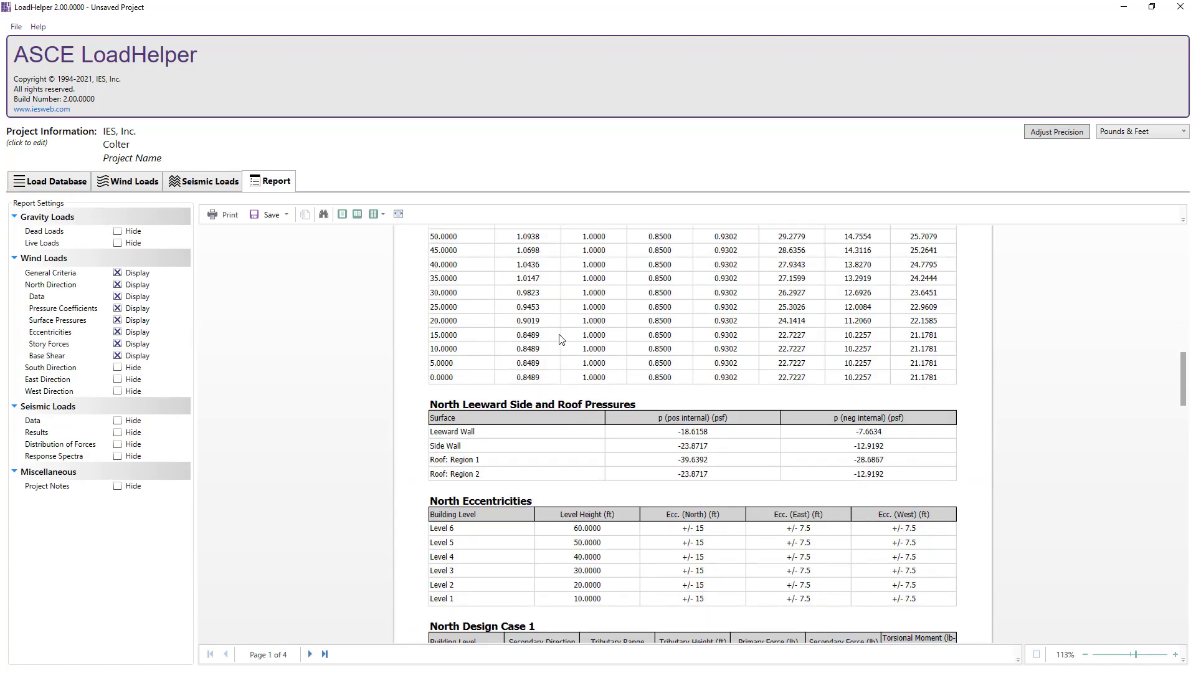
scroll(562, 339, "down", 12)
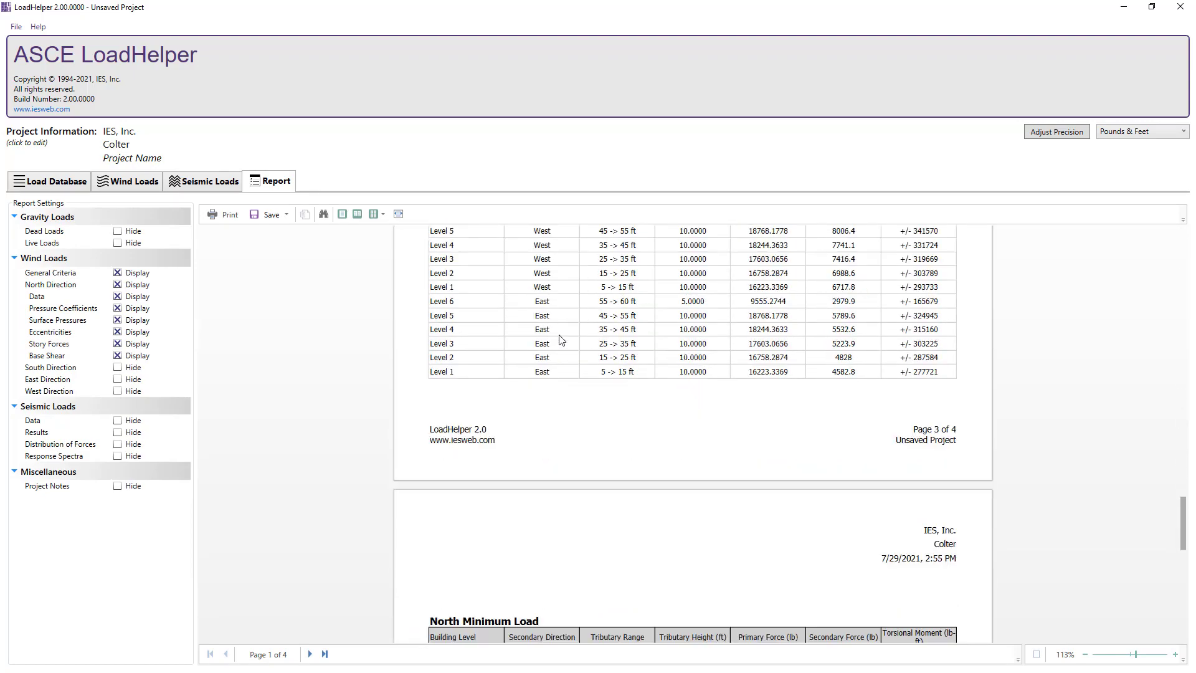
scroll(562, 340, "down", 6)
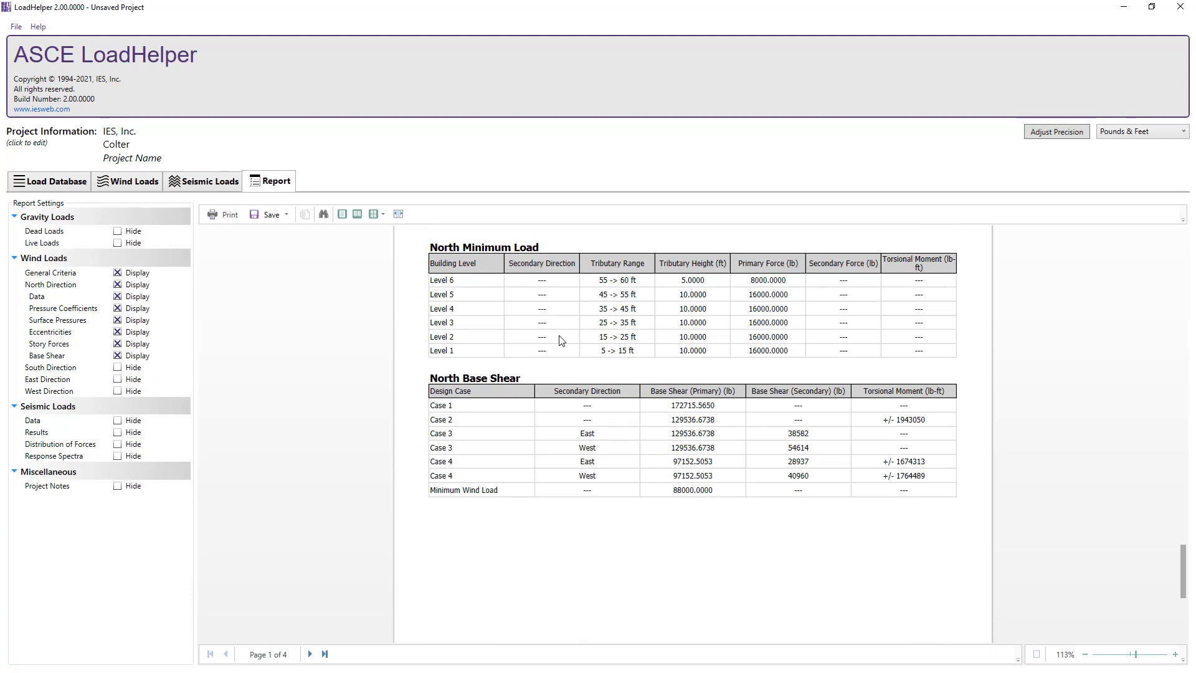